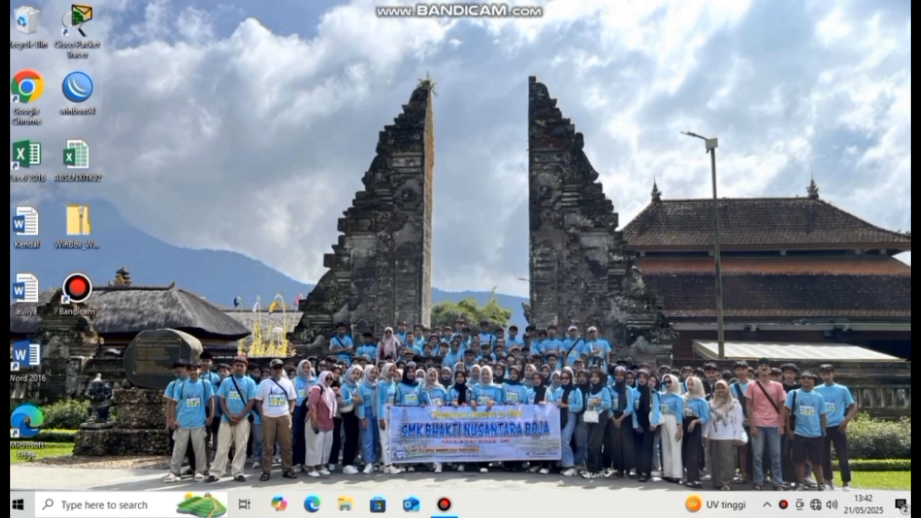
Open WinBox, refresh the neighbor list and connect to the discovered MikroTik router with the admin login.
double_click(77, 88)
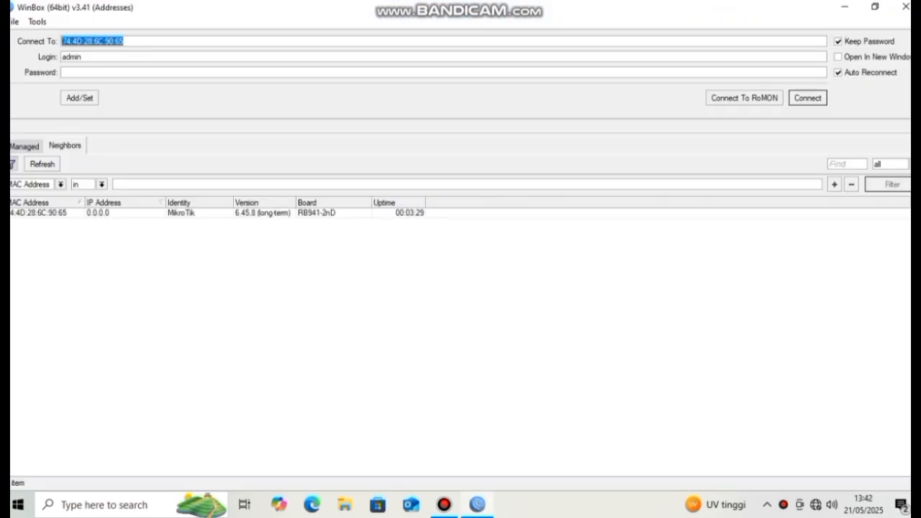
click(43, 164)
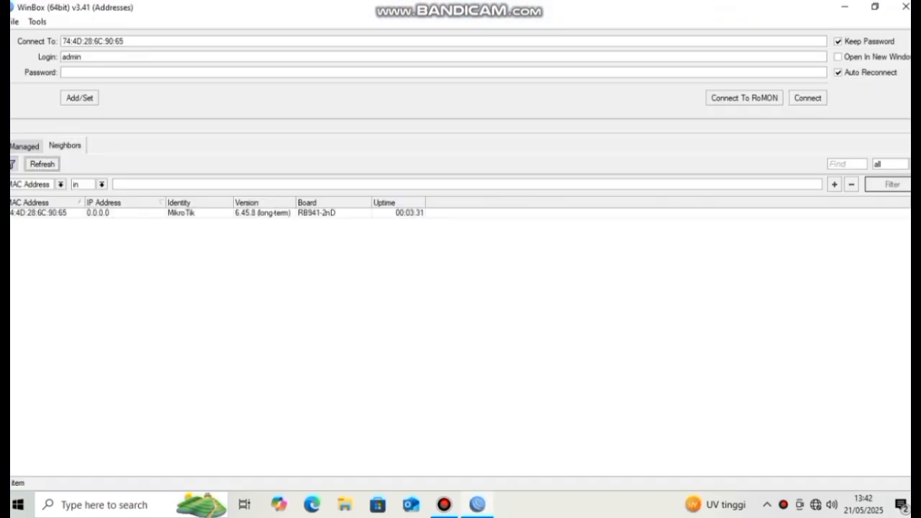
click(38, 213)
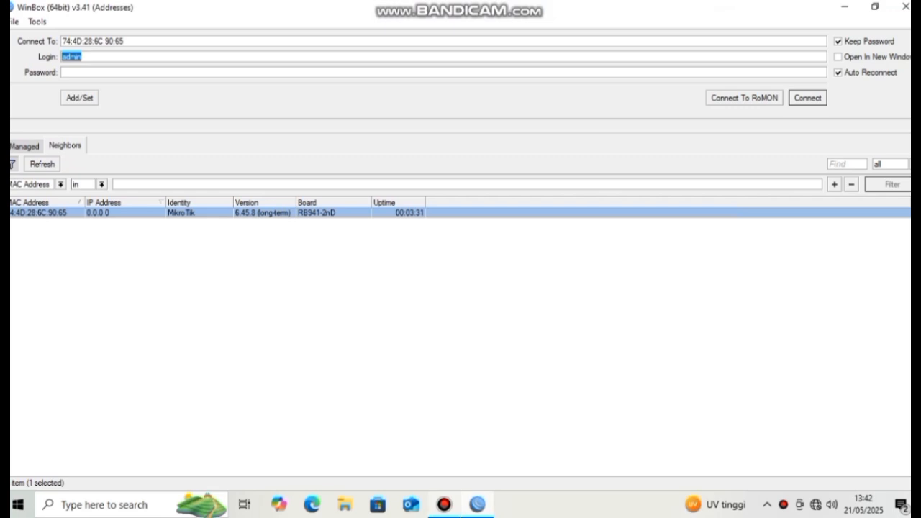
click(92, 41)
click(38, 213)
key(Return)
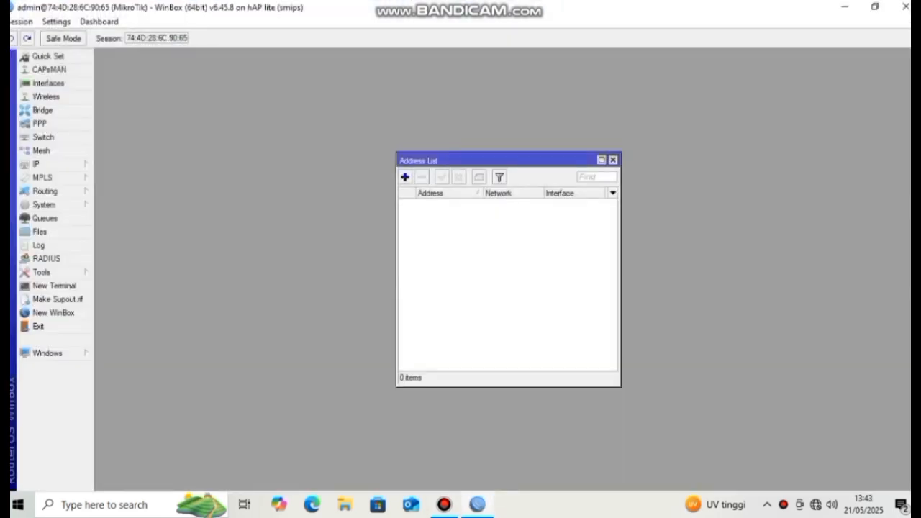
Close the address list and enable the wlan1 wireless interface in the interface list.
click(613, 160)
click(49, 84)
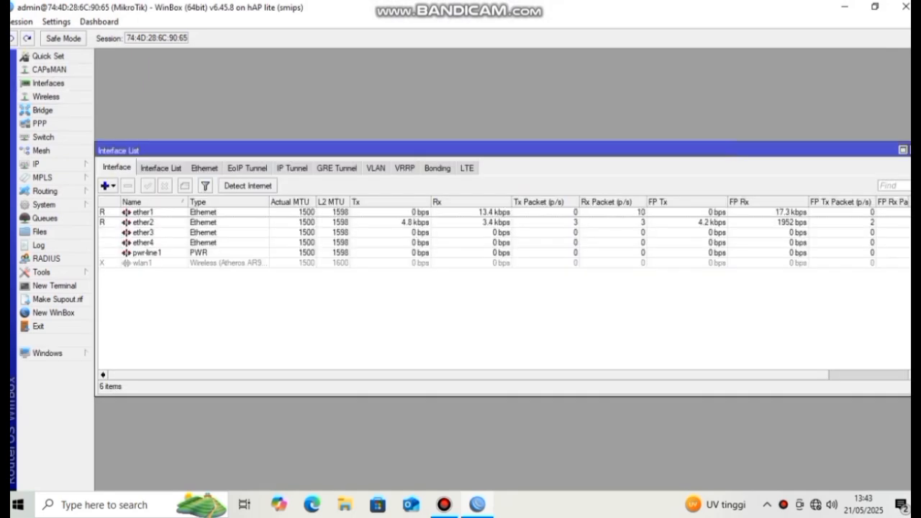
click(143, 263)
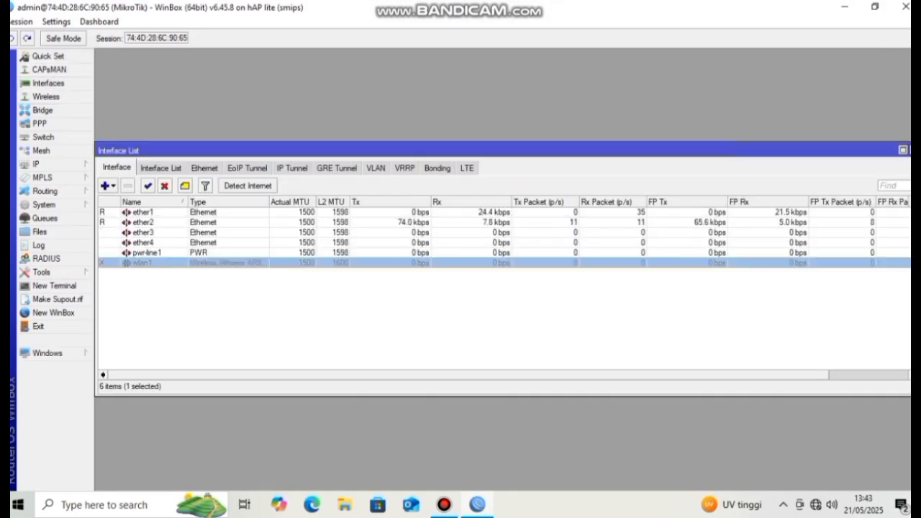
click(148, 186)
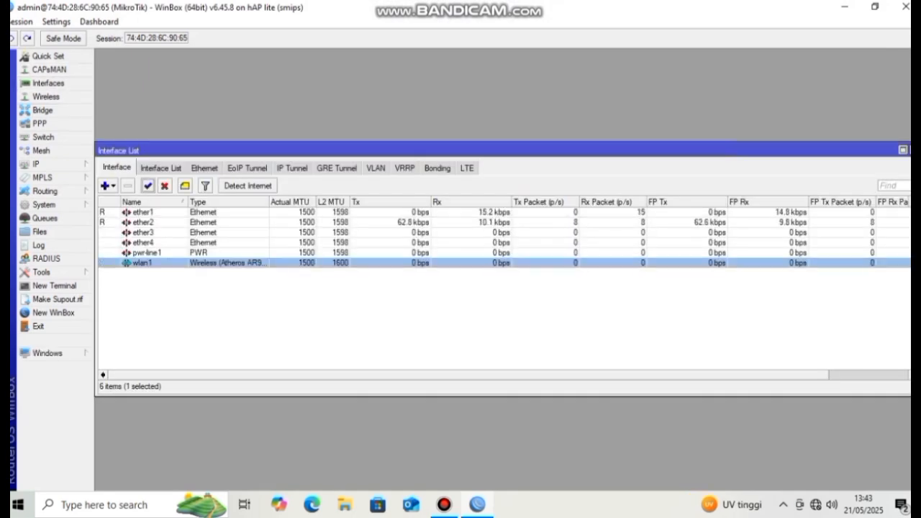
click(913, 151)
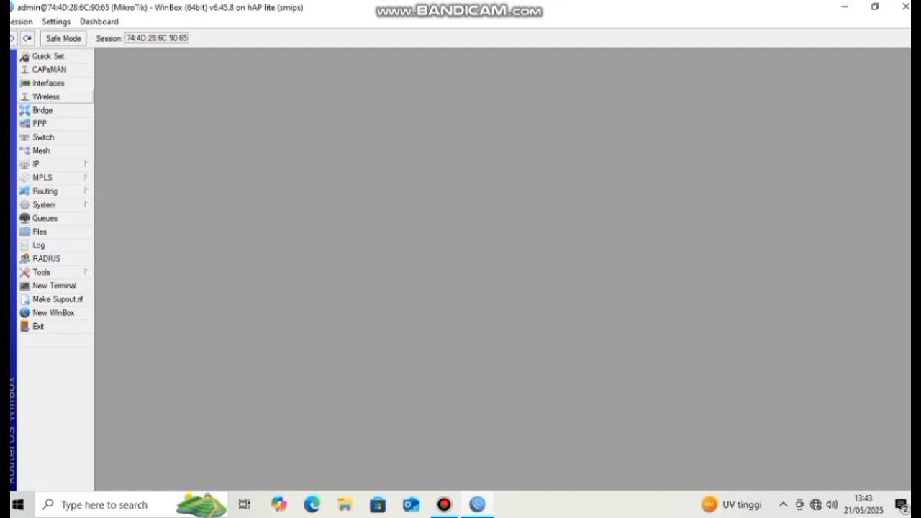
Start a new wireless security profile named with the owner's first name and set its mode to dynamic keys.
click(46, 96)
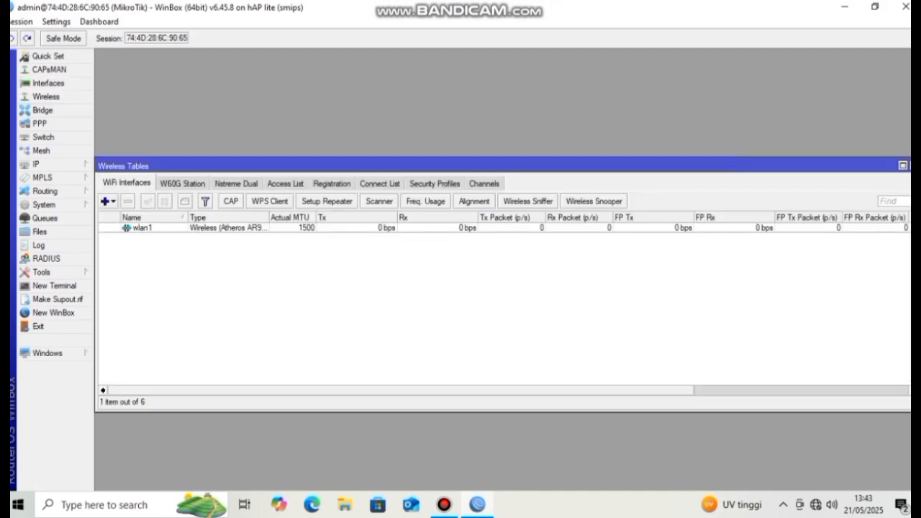
click(434, 183)
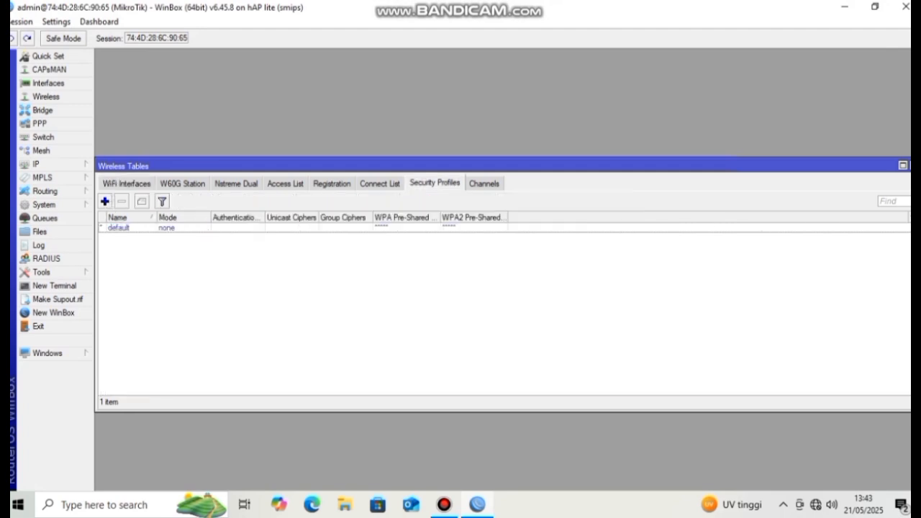
click(104, 202)
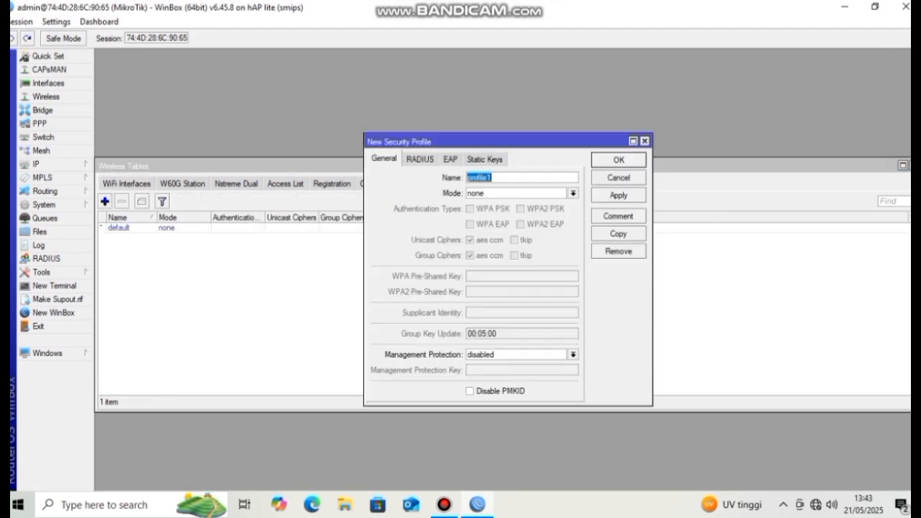
key(BackSpace)
text(Ghea)
click(572, 193)
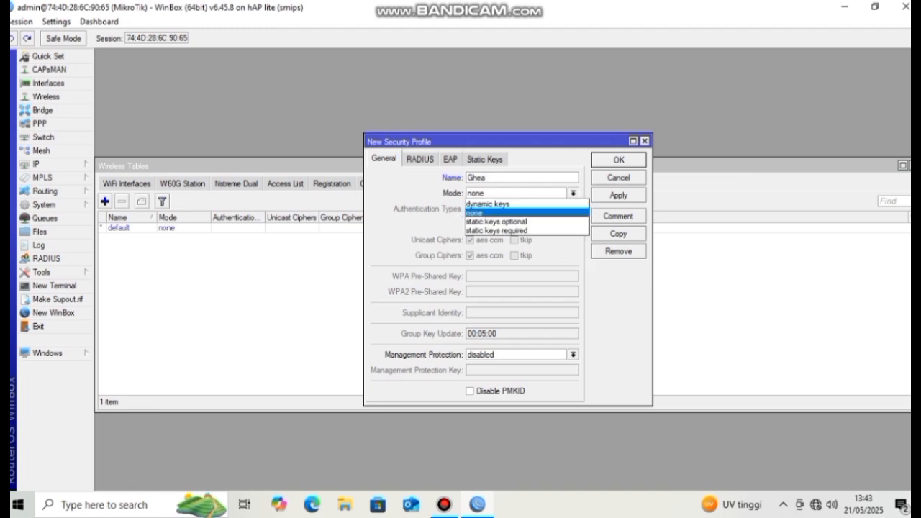
click(496, 204)
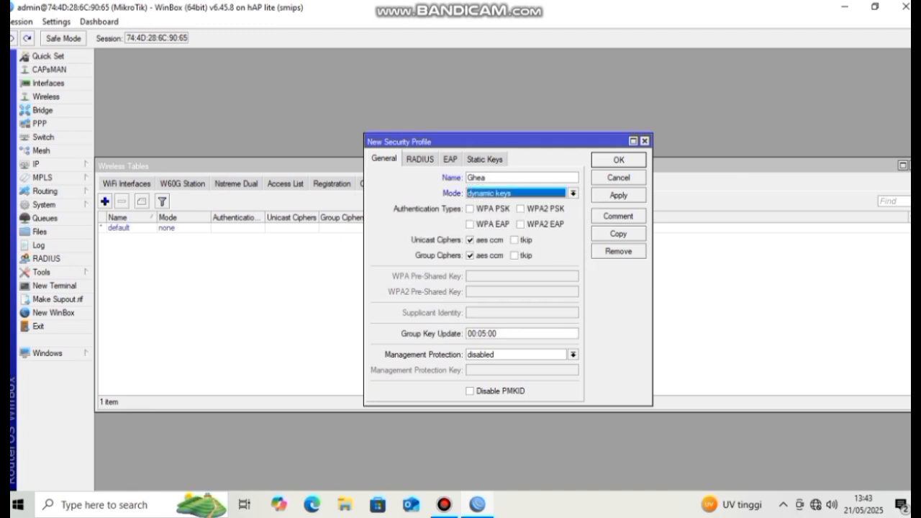
Enable WPA PSK and WPA2 PSK for the new profile, enter both pre-shared keys and save the profile.
click(470, 209)
click(520, 209)
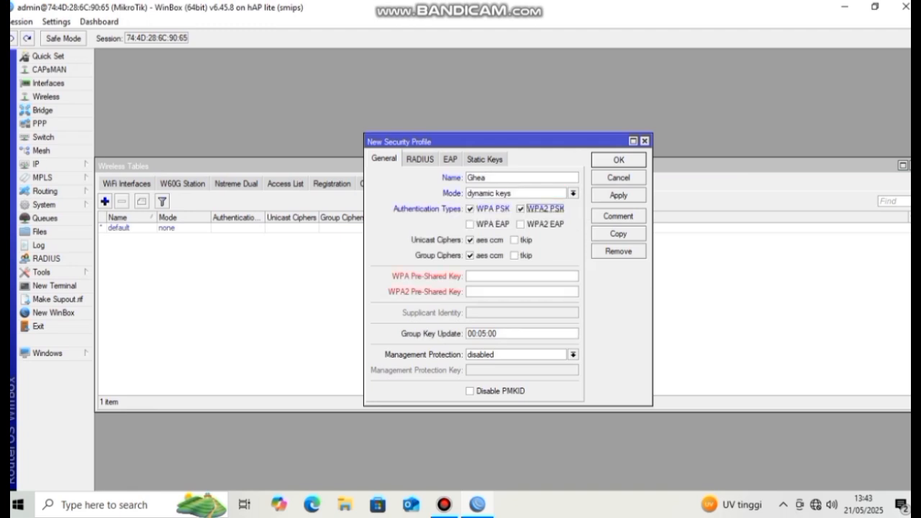
click(521, 276)
text(********)
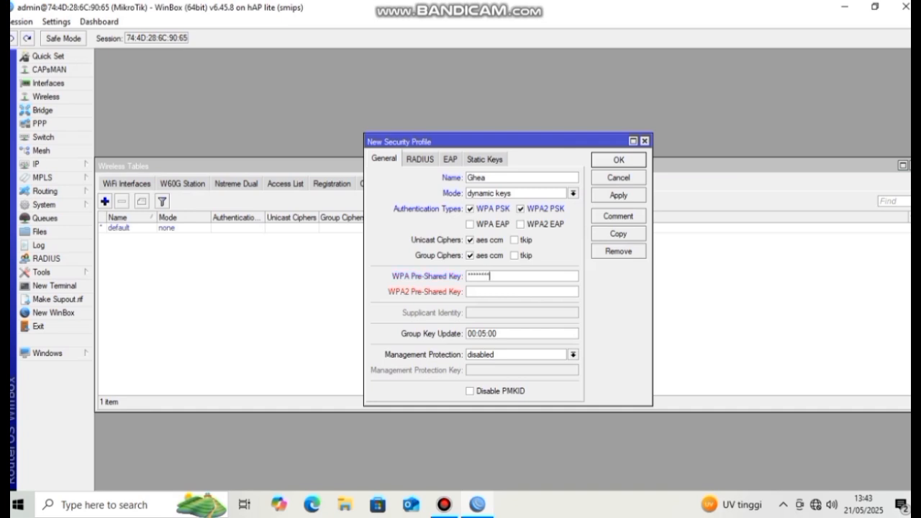
click(521, 292)
text(********)
click(618, 195)
click(618, 160)
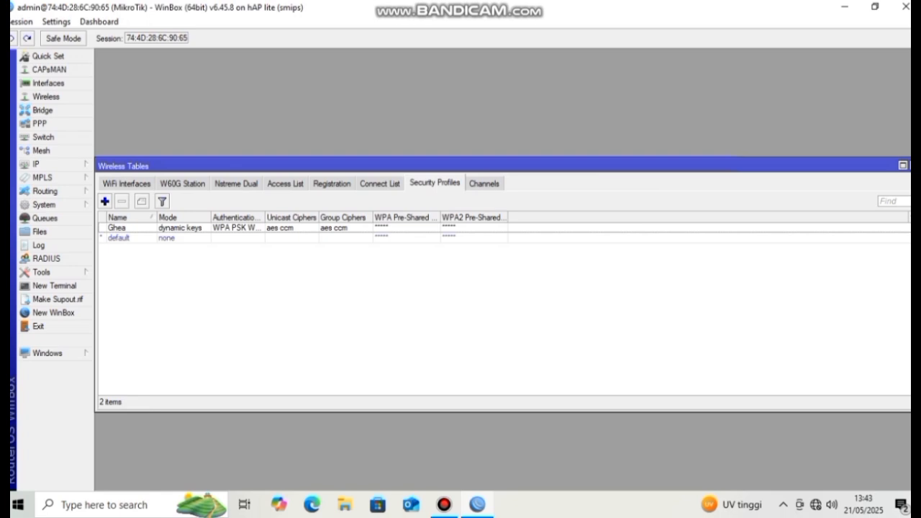
Open the wlan1 wireless settings and set the mode to ap bridge and the band to 2GHz-B/G/N.
click(127, 183)
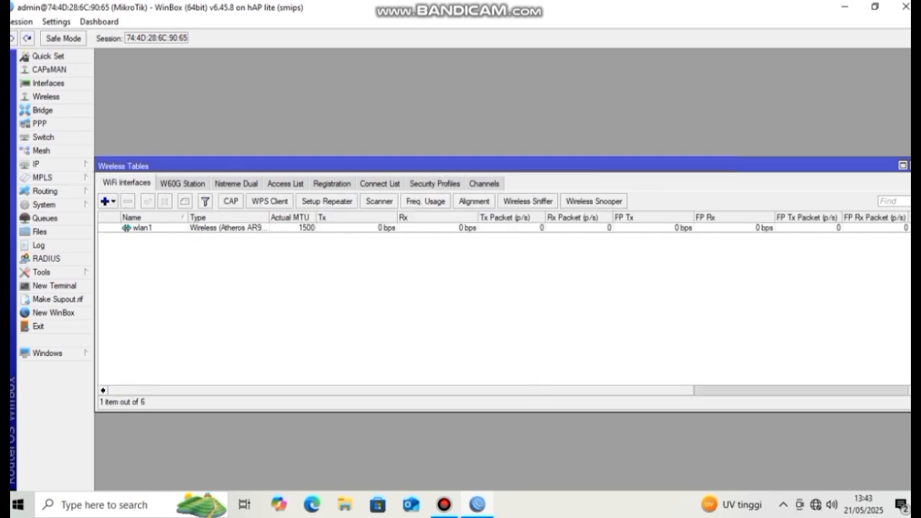
double_click(143, 228)
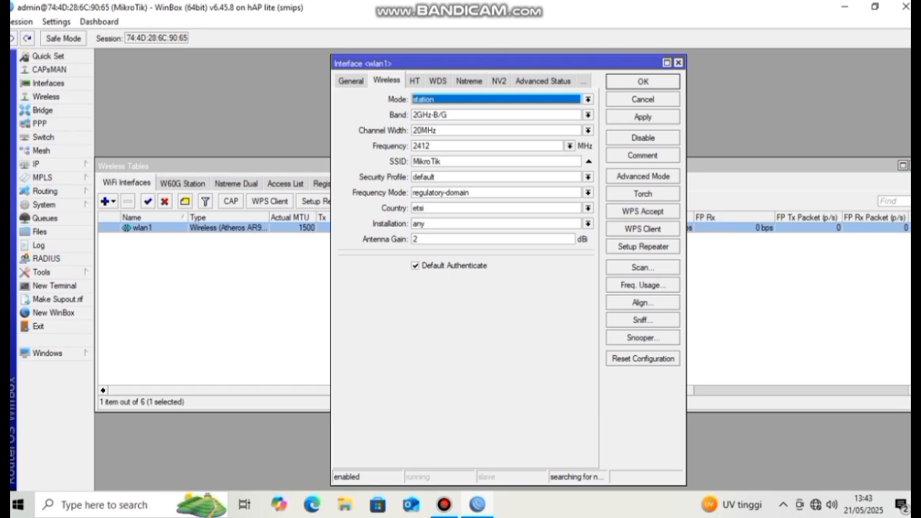
click(588, 100)
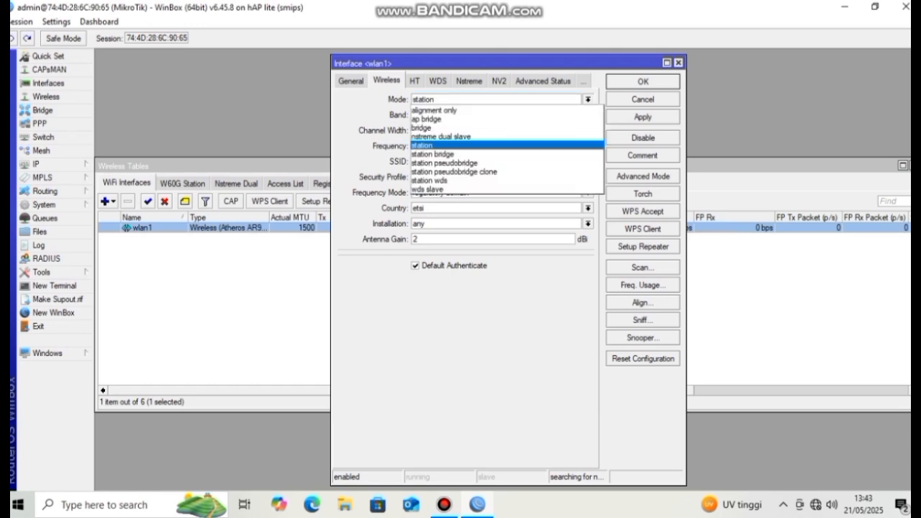
click(426, 119)
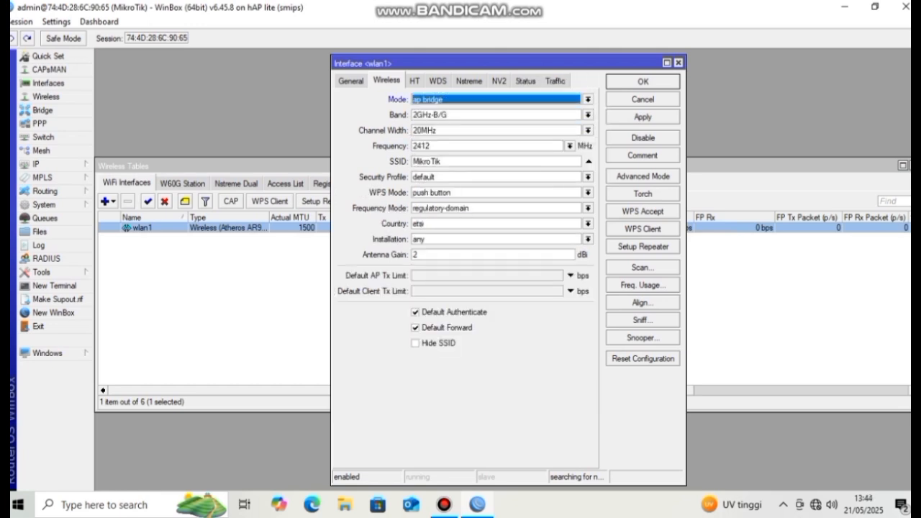
click(588, 116)
click(433, 161)
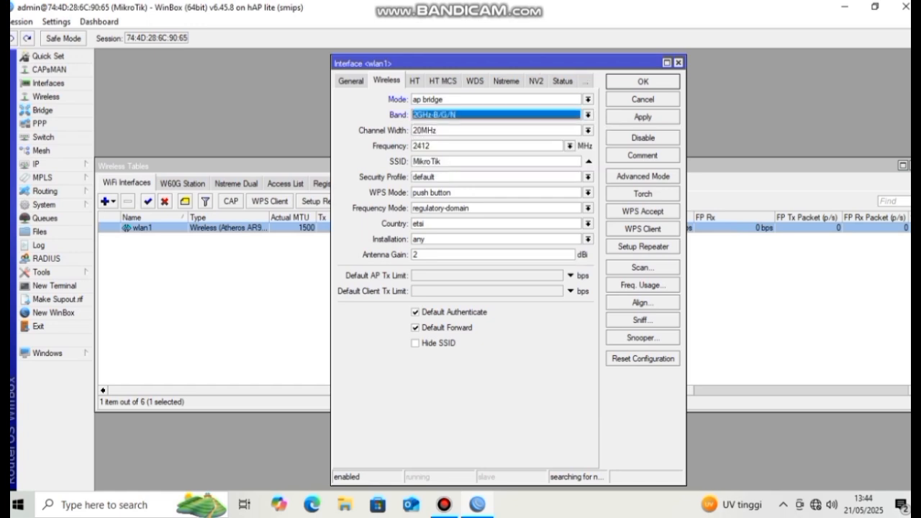
Set wlan1's SSID to the owner's first name plus "XI tkj 2", assign the new security profile and save the interface.
click(442, 161)
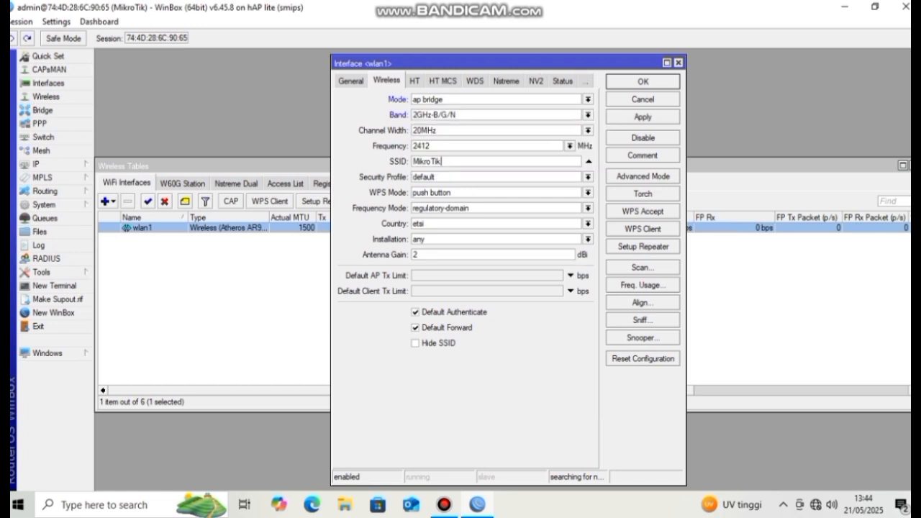
double_click(441, 161)
key(BackSpace)
text(Ghea XI tkj 2)
click(588, 177)
click(460, 187)
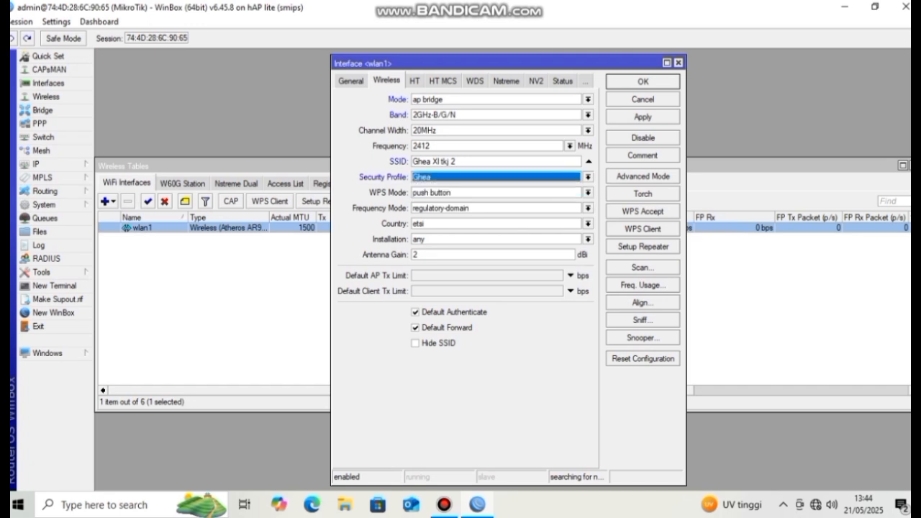
click(642, 117)
click(643, 81)
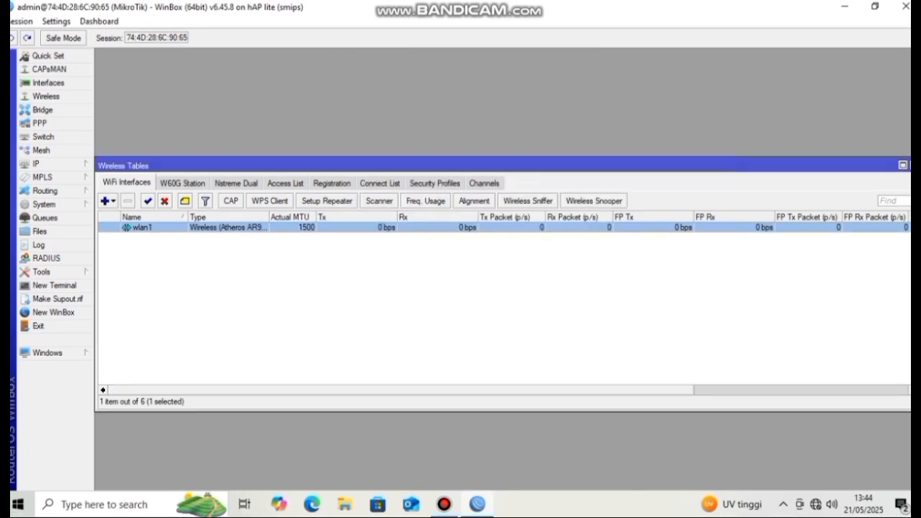
Close the wireless tables and add a DHCP client on the ether1 interface.
click(913, 166)
click(37, 164)
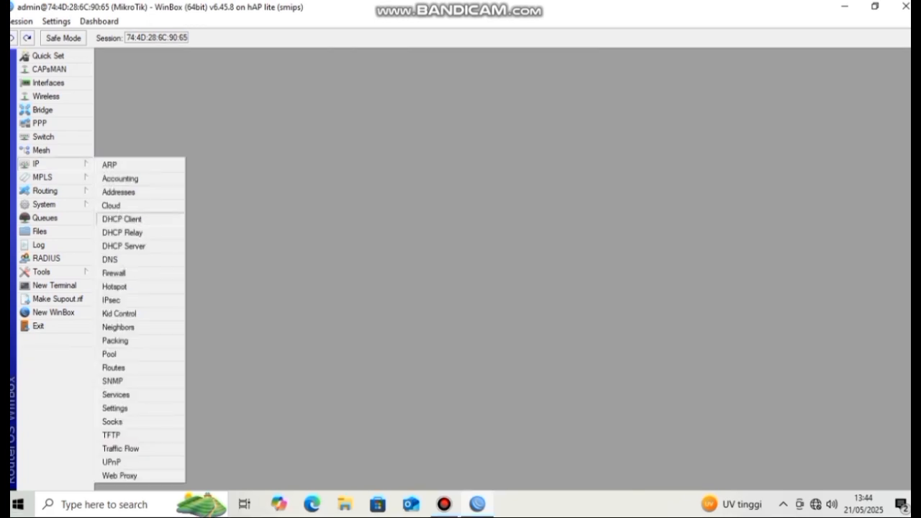
click(122, 219)
click(357, 184)
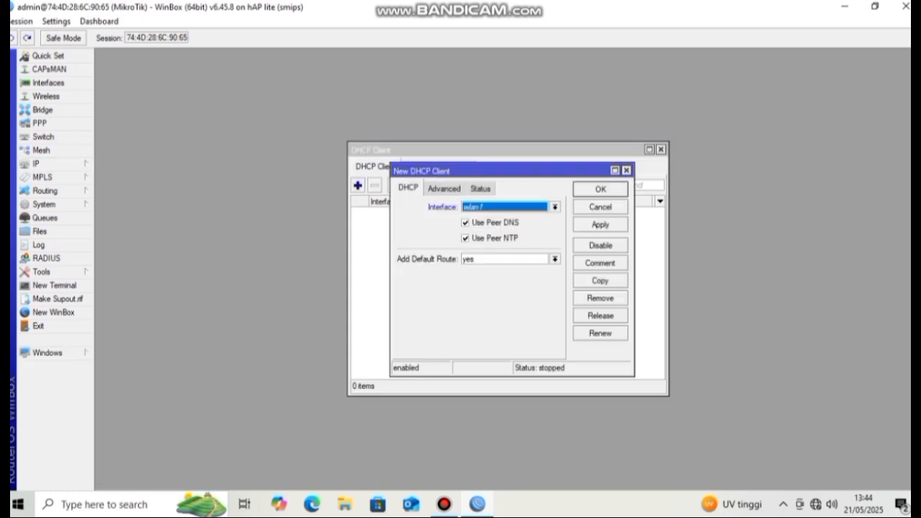
click(555, 207)
click(504, 217)
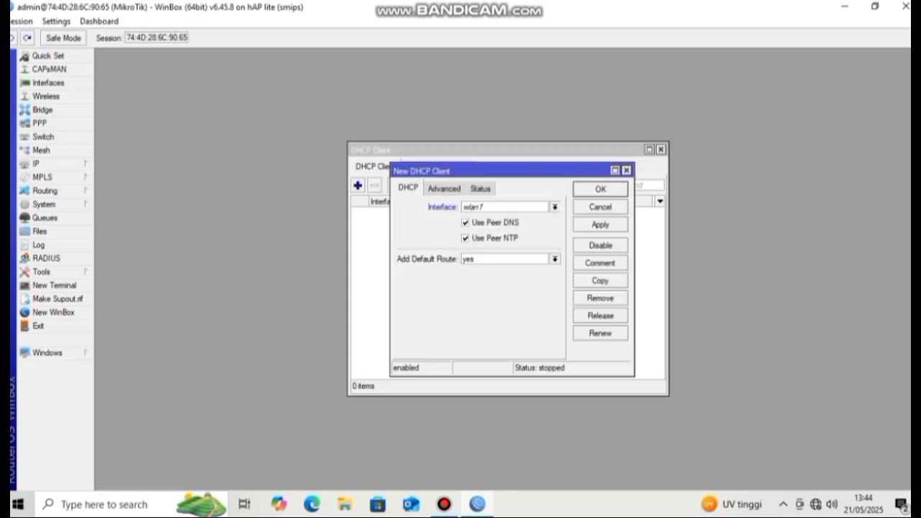
click(600, 225)
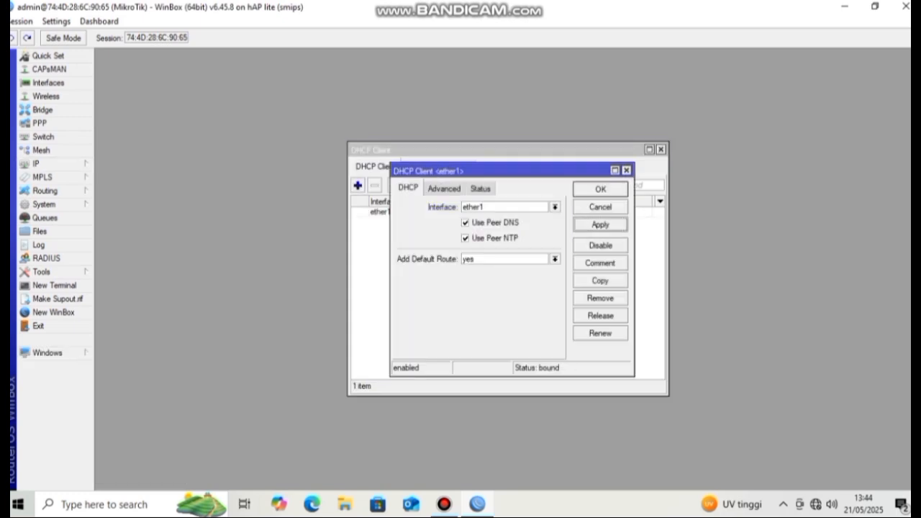
click(600, 189)
Add the IP address 192.168.23.1/24 to the wlan1 interface.
click(55, 164)
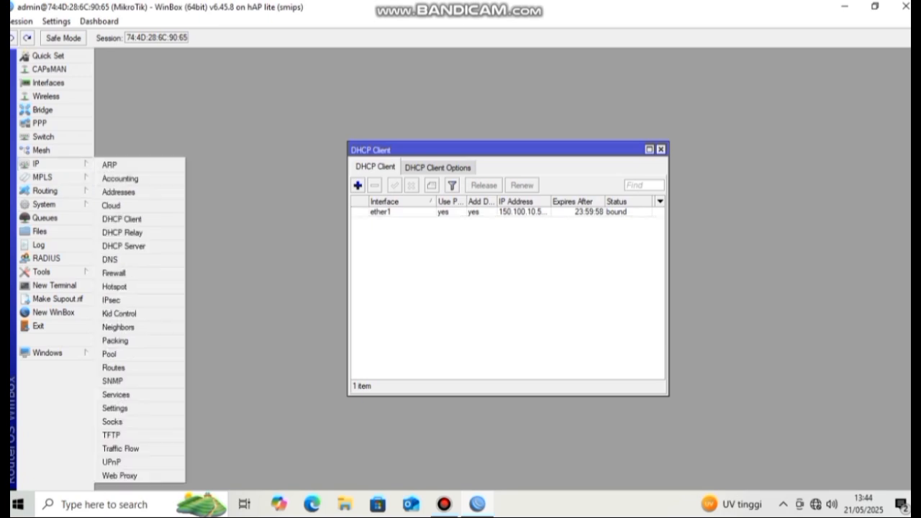
click(118, 192)
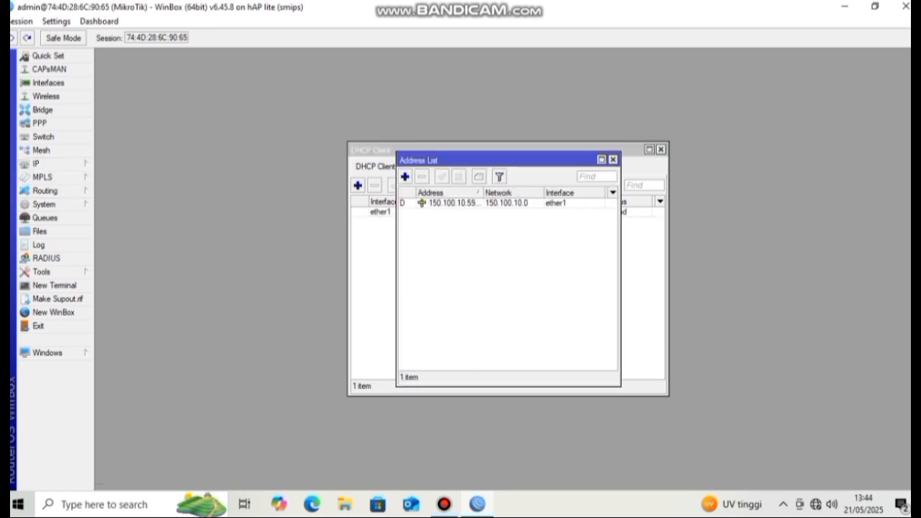
click(405, 177)
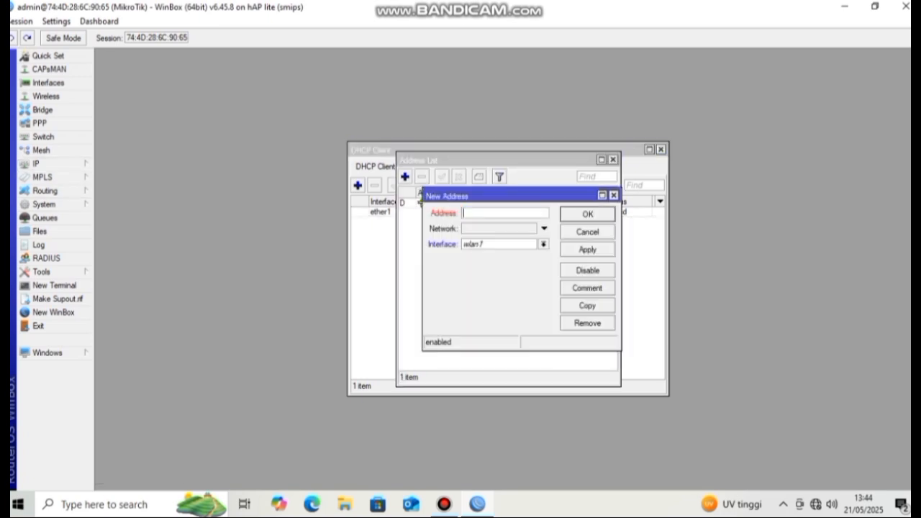
text(192.168.23.1/24)
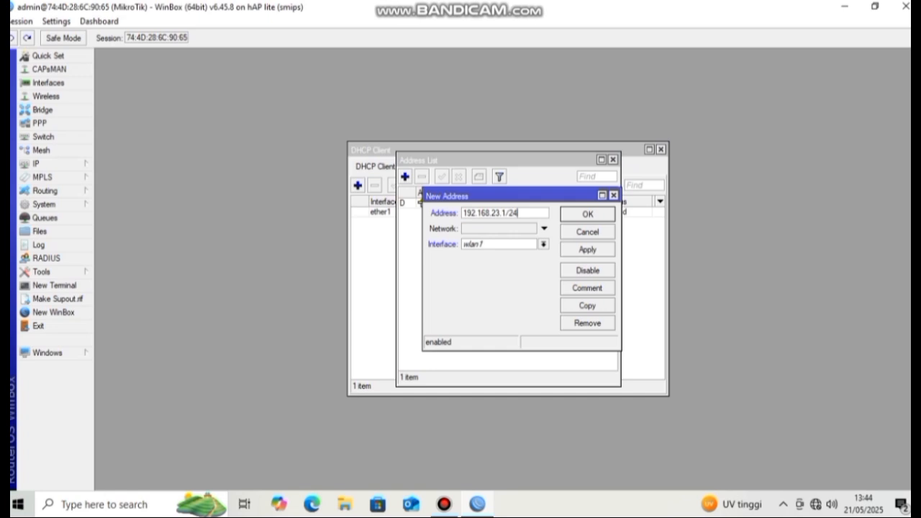
click(543, 244)
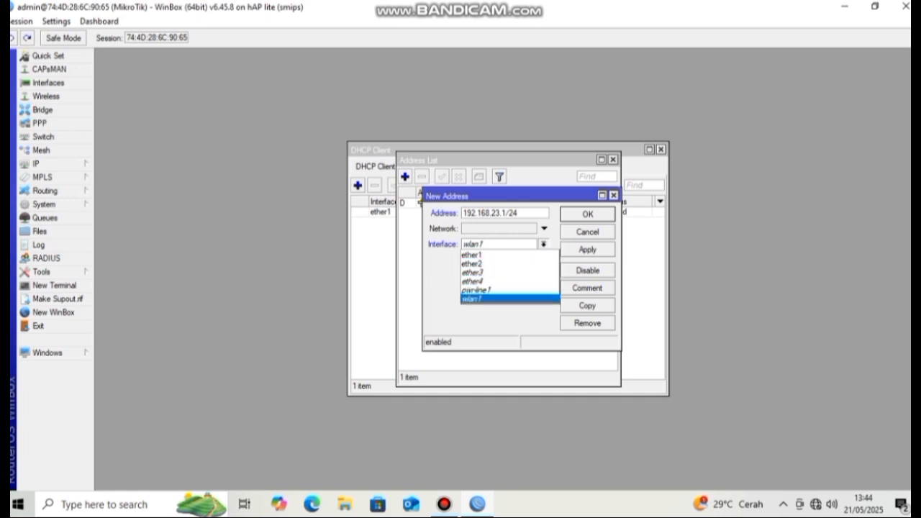
key(Return)
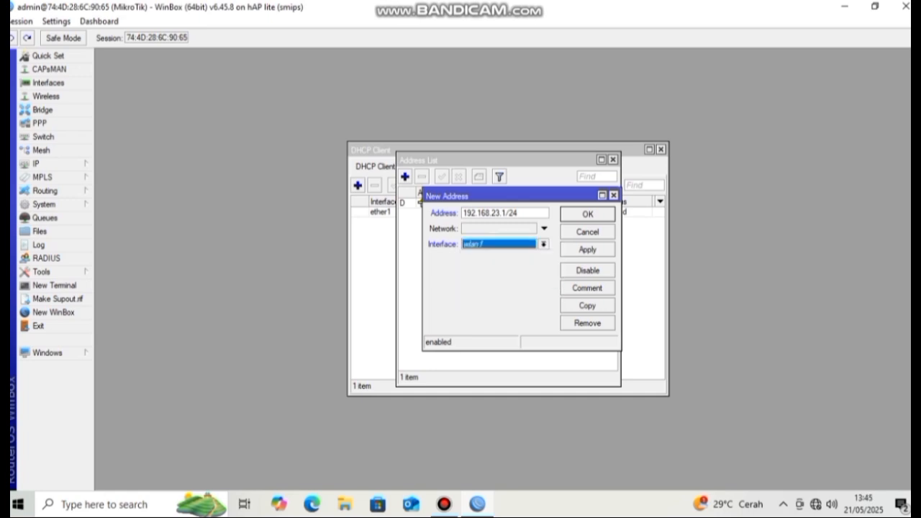
click(587, 249)
click(587, 214)
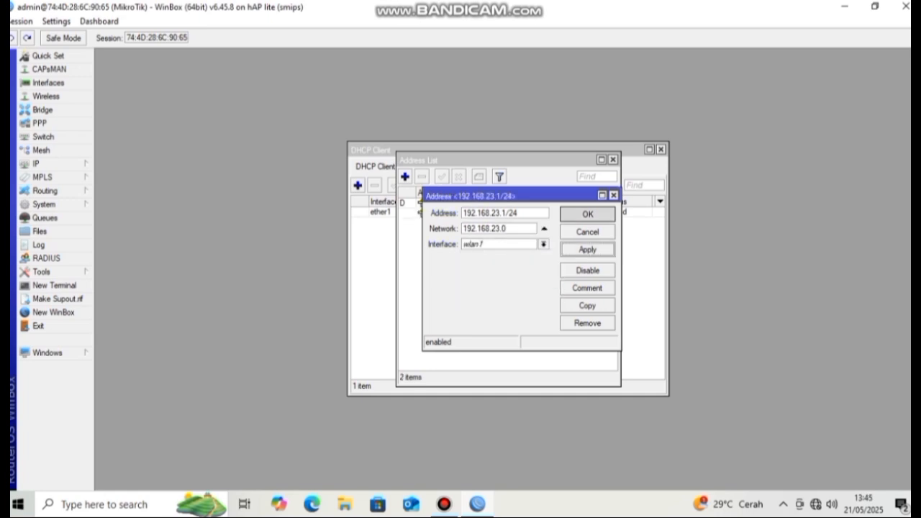
Add the IP address 192.168.13.1/24 to the ether2 interface.
click(404, 176)
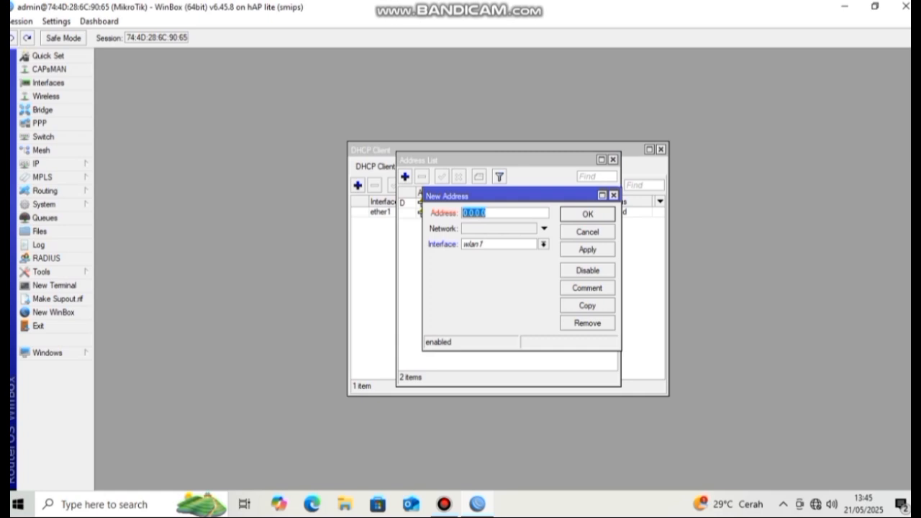
text(192.168.13.1/24)
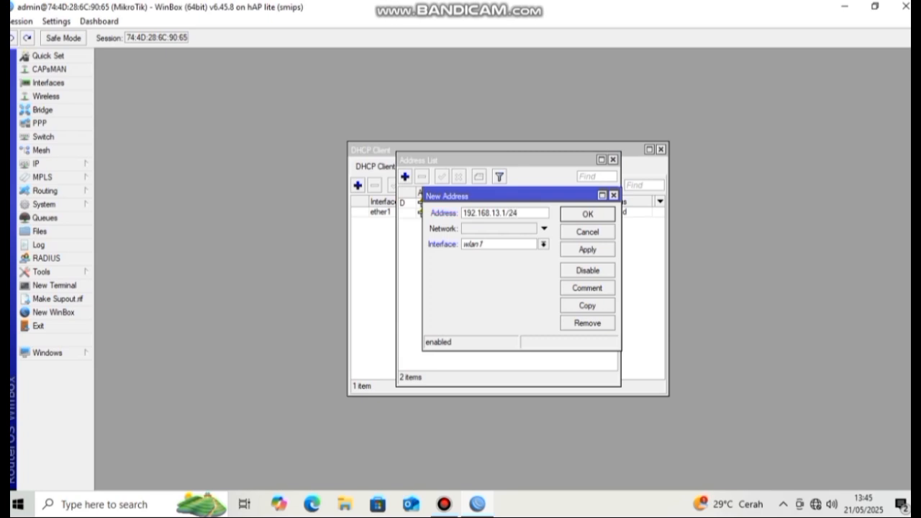
click(544, 244)
click(504, 263)
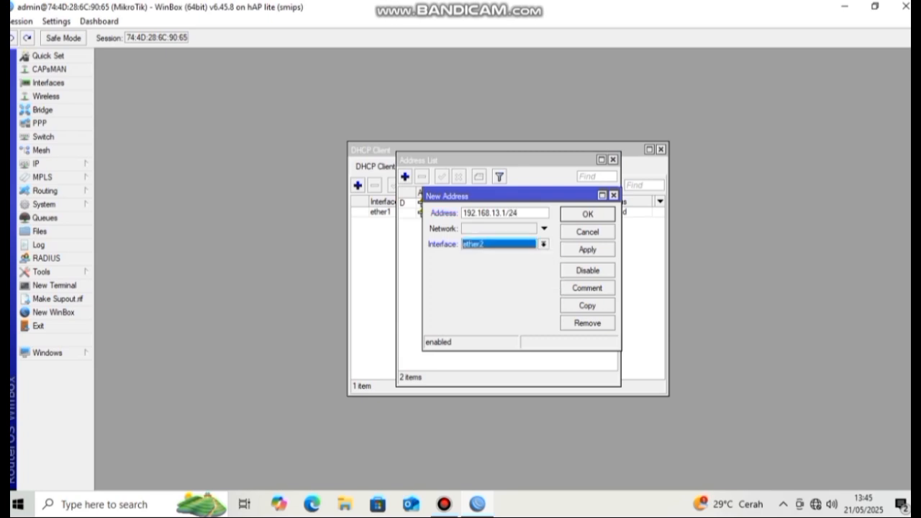
click(587, 249)
click(587, 213)
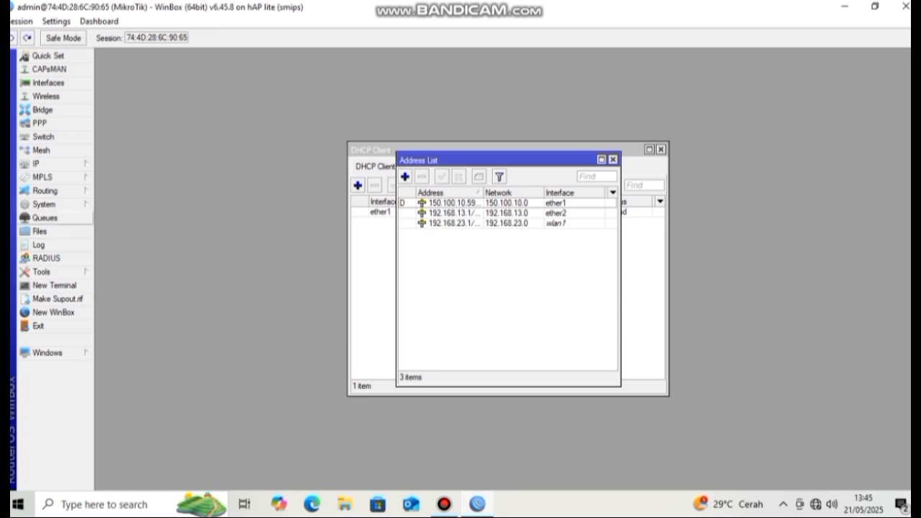
Create a firewall NAT rule on the srcnat chain with ether1 as the out interface.
click(36, 164)
click(113, 272)
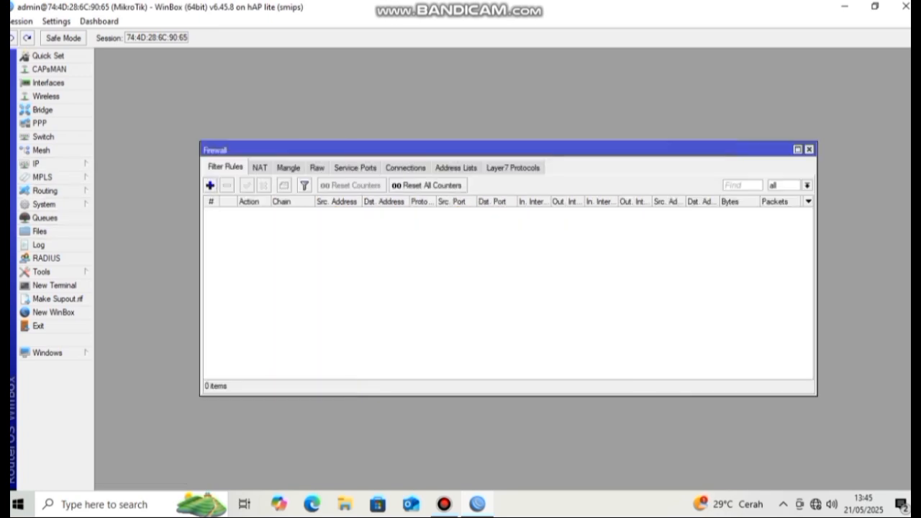
click(260, 167)
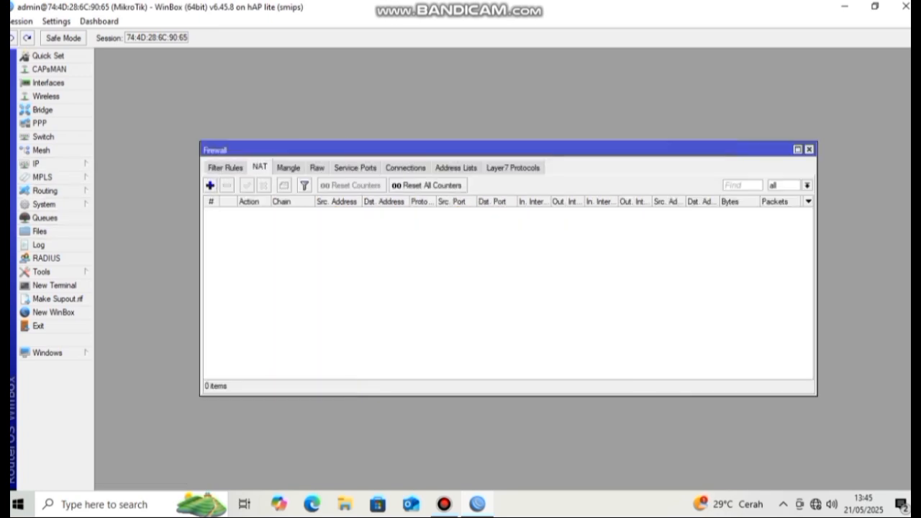
click(209, 185)
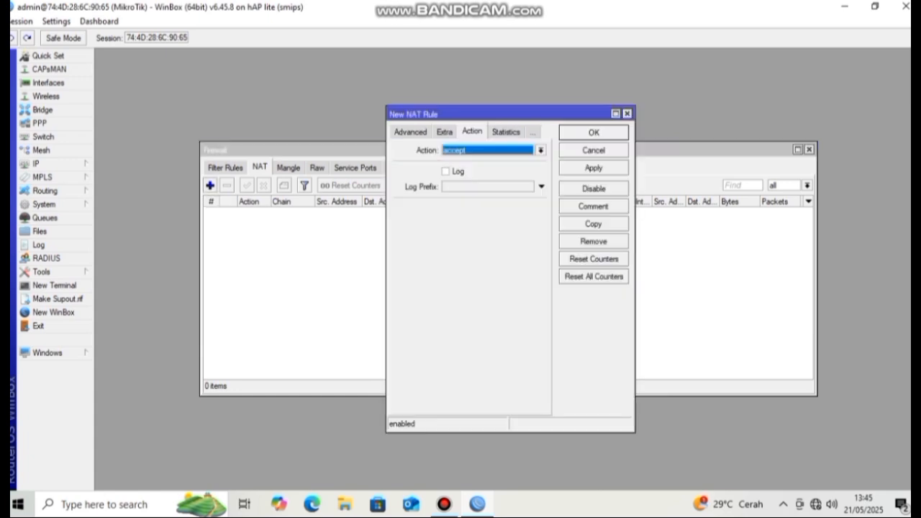
key(ctrl+shift+Tab)
key(ctrl+shift+Tab)
key(ctrl+shift+Tab)
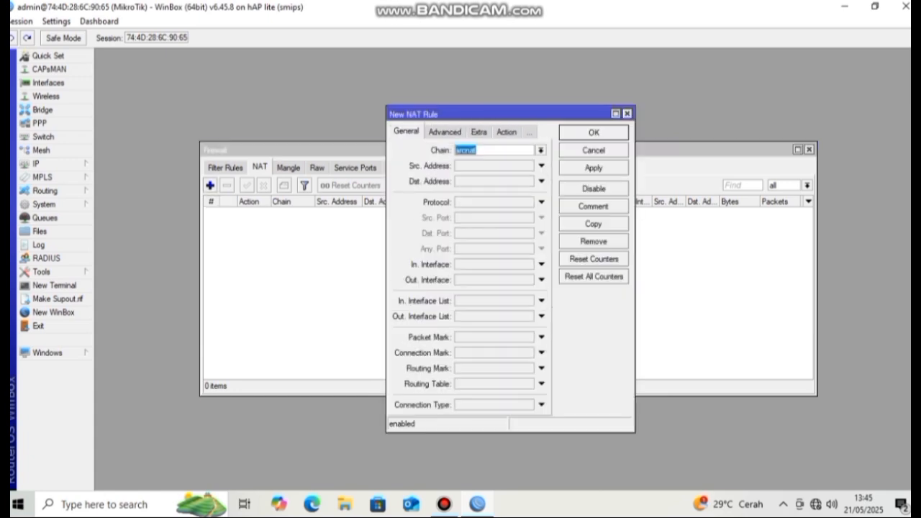
click(541, 279)
key(alt+Down)
key(Down)
key(Down)
key(Down)
key(Down)
key(Down)
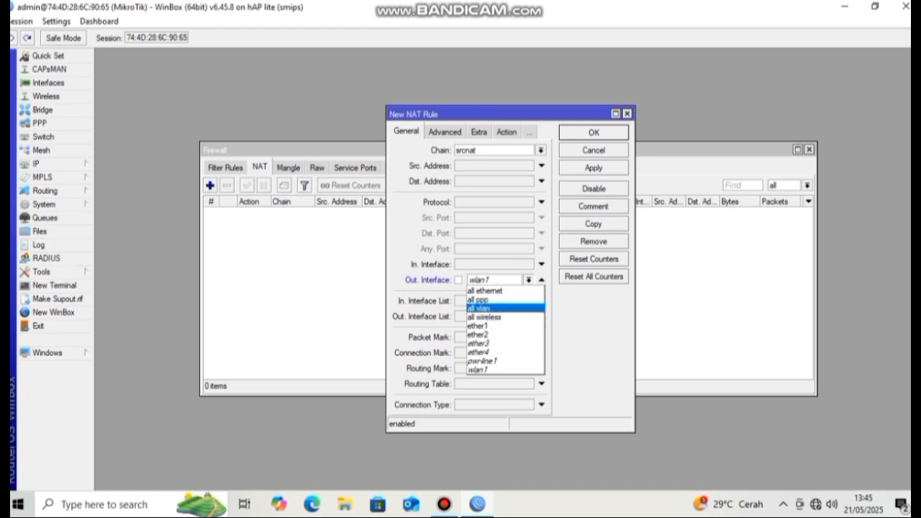
key(Return)
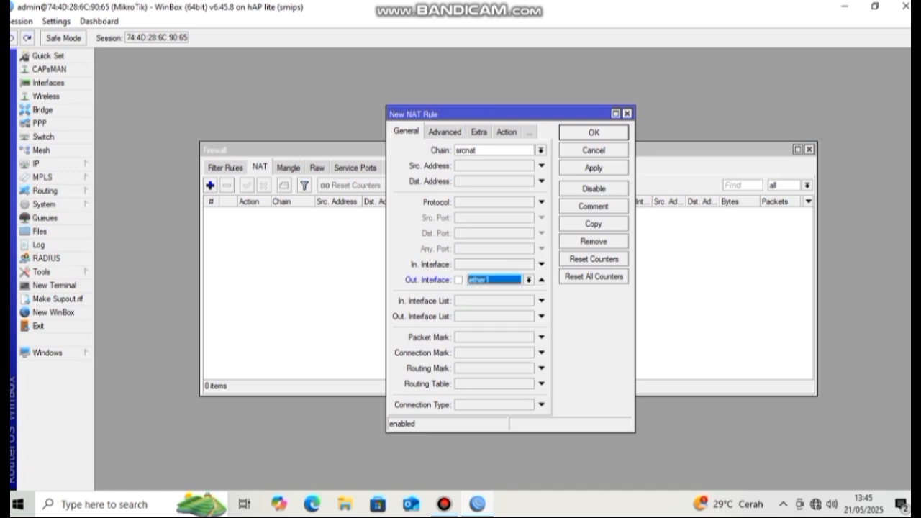
Set the NAT rule's action to masquerade, save the rule and close the firewall settings.
key(ctrl+Tab)
key(ctrl+Tab)
key(ctrl+Tab)
key(alt+Down)
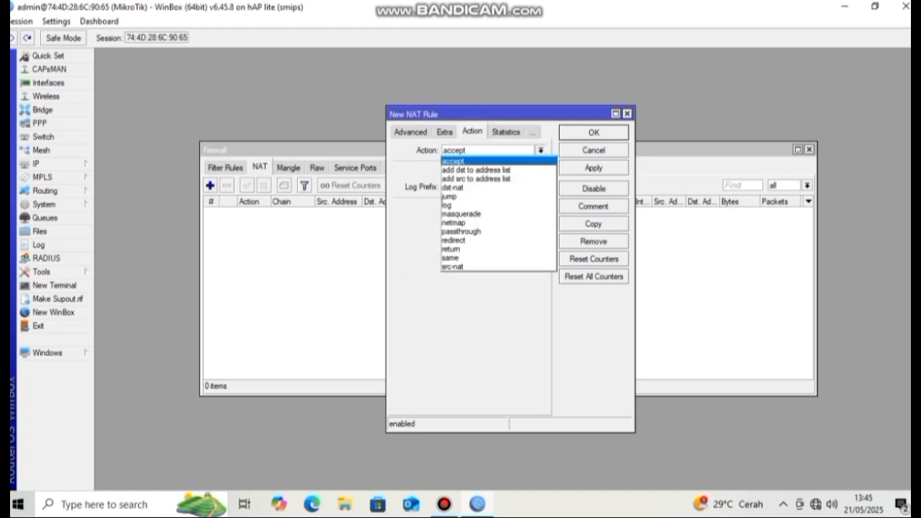
key(Down)
key(Down)
key(Down)
key(Down)
key(Down)
key(Down)
key(Return)
key(Return)
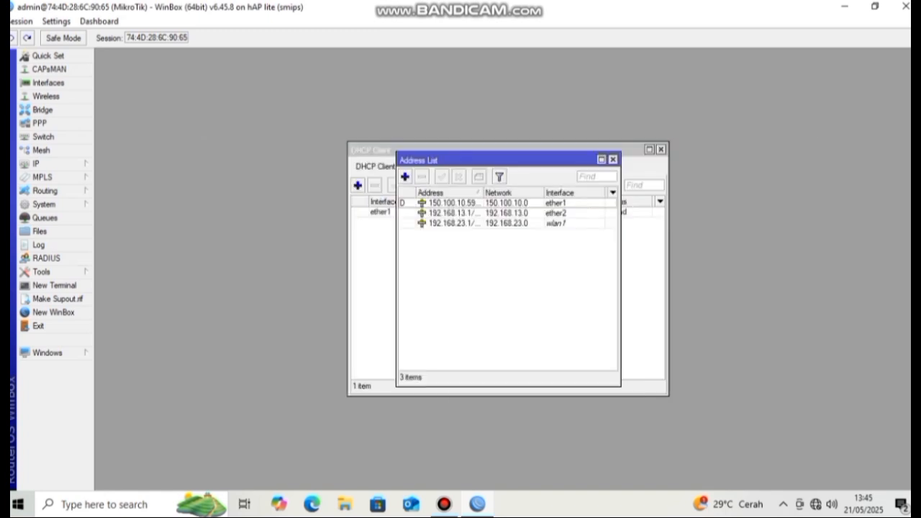
Run DHCP Setup on wlan1 with network 192.168.23.0/24, gateway 192.168.23.1 and the address pool 192.168.23.2-192.168.23.254.
click(39, 164)
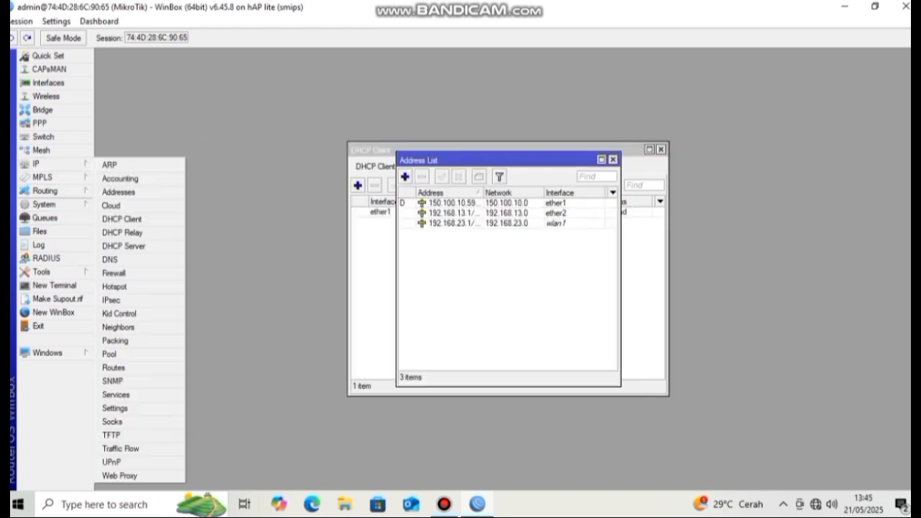
click(124, 245)
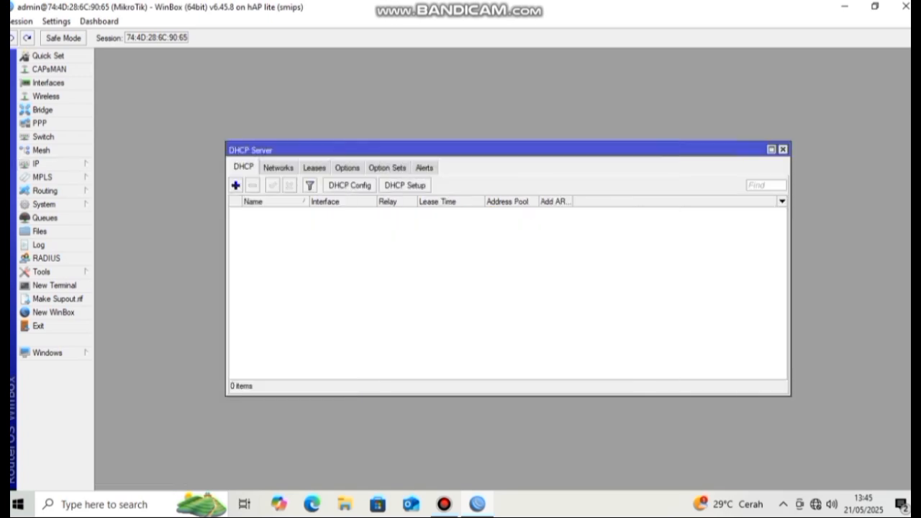
click(405, 185)
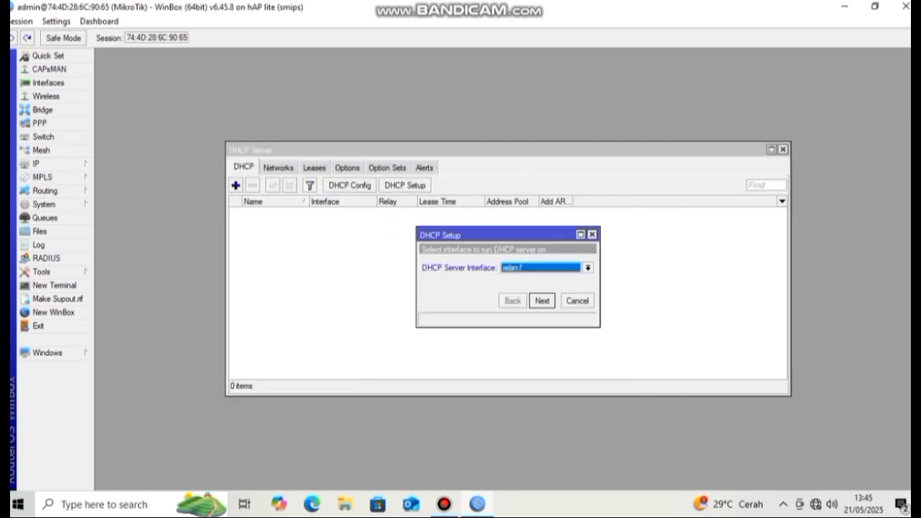
key(Return)
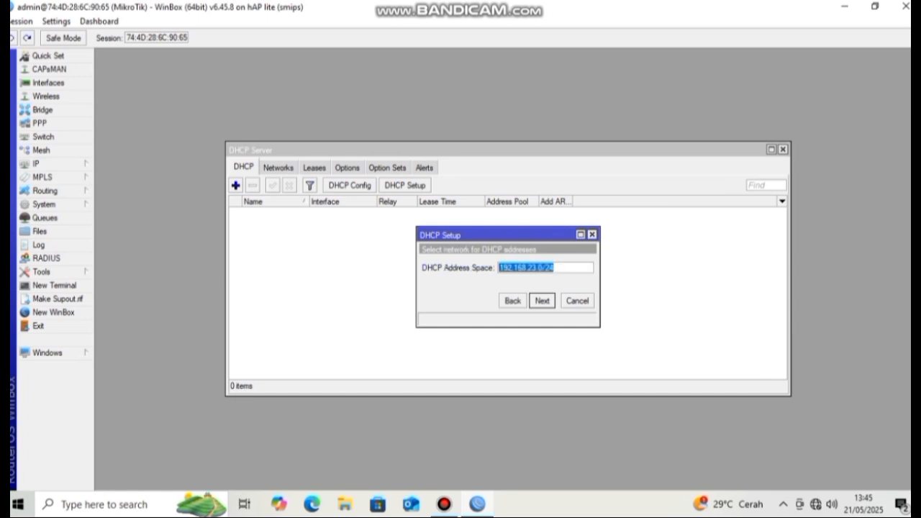
key(Return)
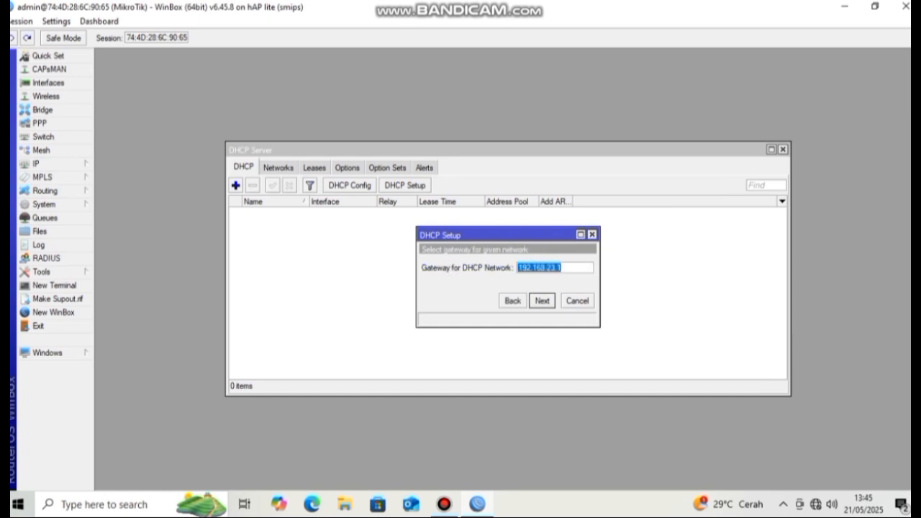
key(Return)
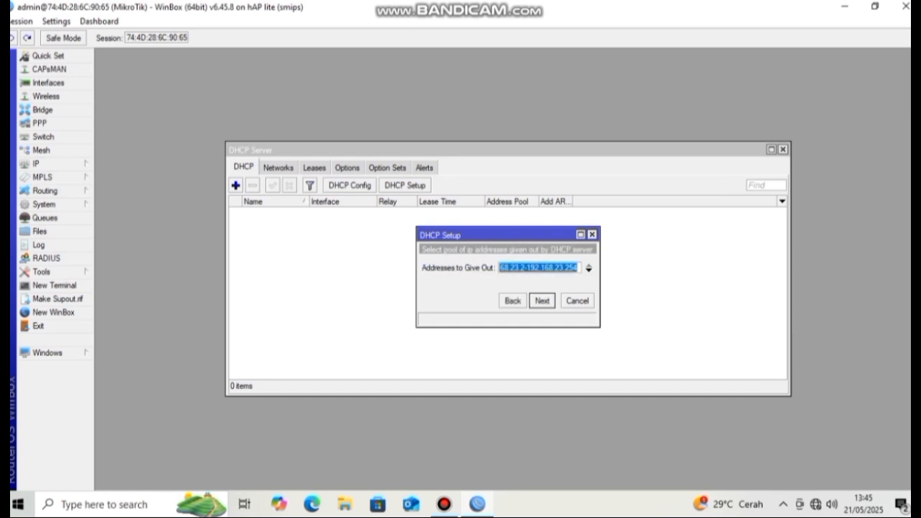
key(Return)
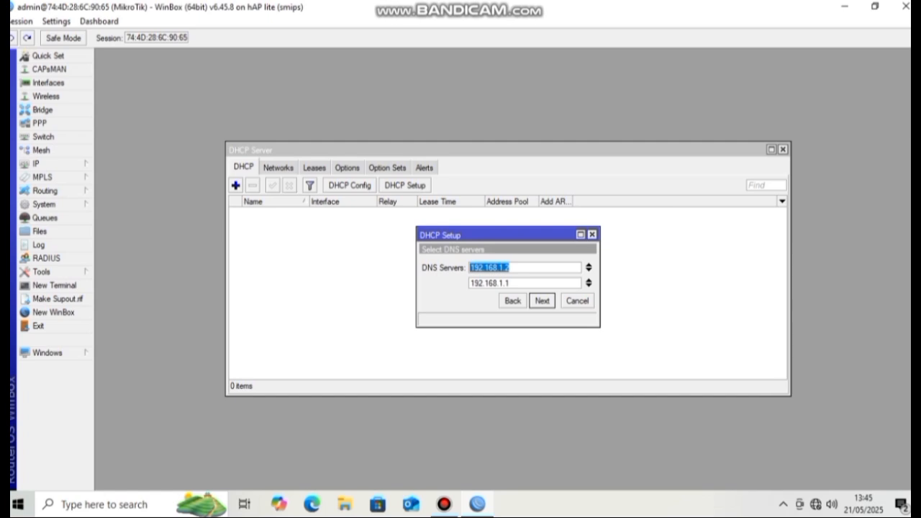
Set the DHCP server's DNS servers to 8.8.8.8 and 1.1.1.1 and finish the wlan1 setup.
key(BackSpace)
text(8.)
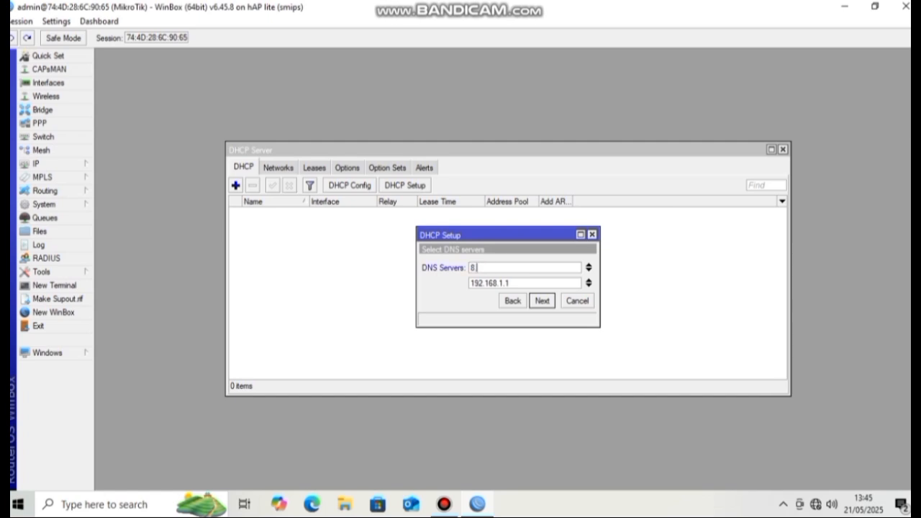
text(8.8.8)
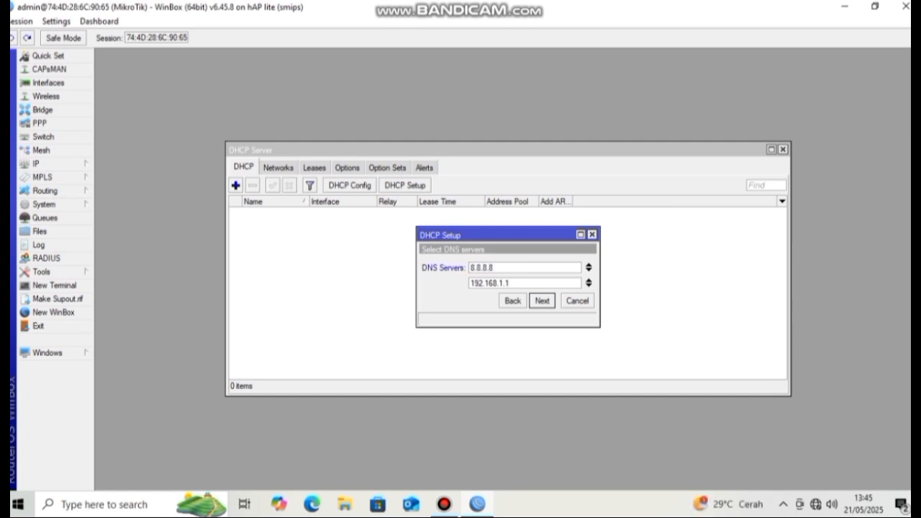
key(Tab)
key(BackSpace)
text(1.1.1)
key(Return)
key(Return)
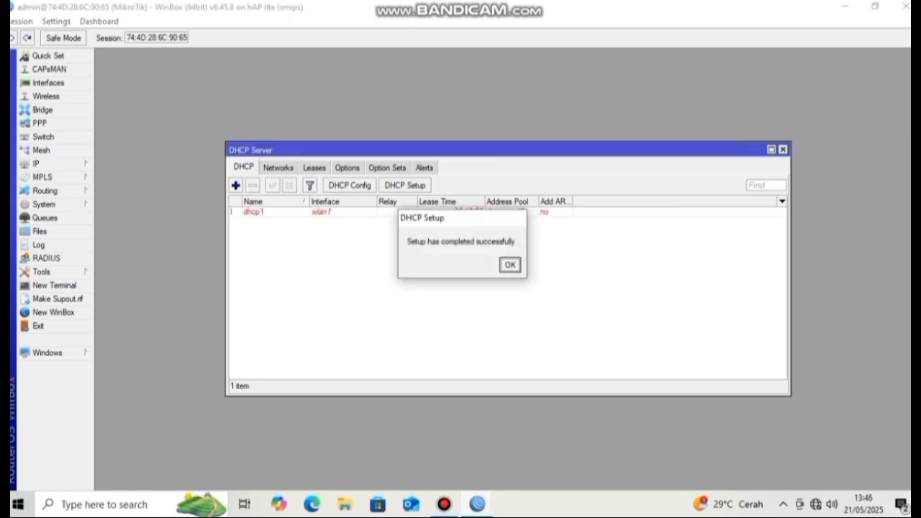
key(Return)
Run DHCP Setup on ether2 for network 192.168.13.0/24, keeping the proposed gateway, pool and DNS servers 8.8.8.8 and 1.1.1.1.
click(235, 185)
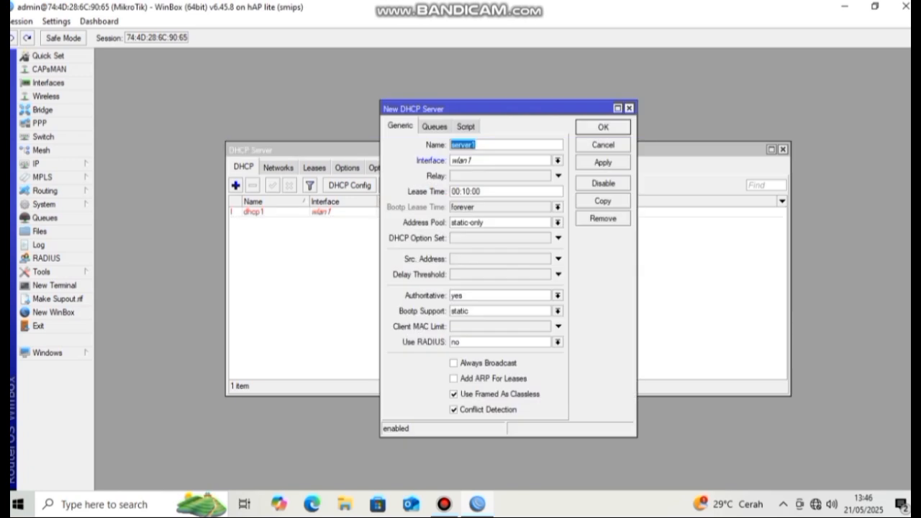
click(629, 107)
click(404, 185)
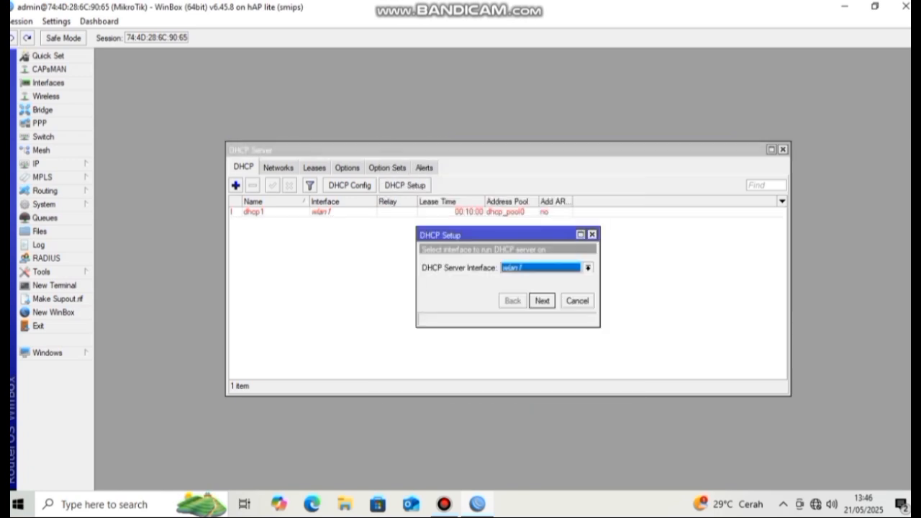
click(588, 268)
click(536, 286)
click(541, 301)
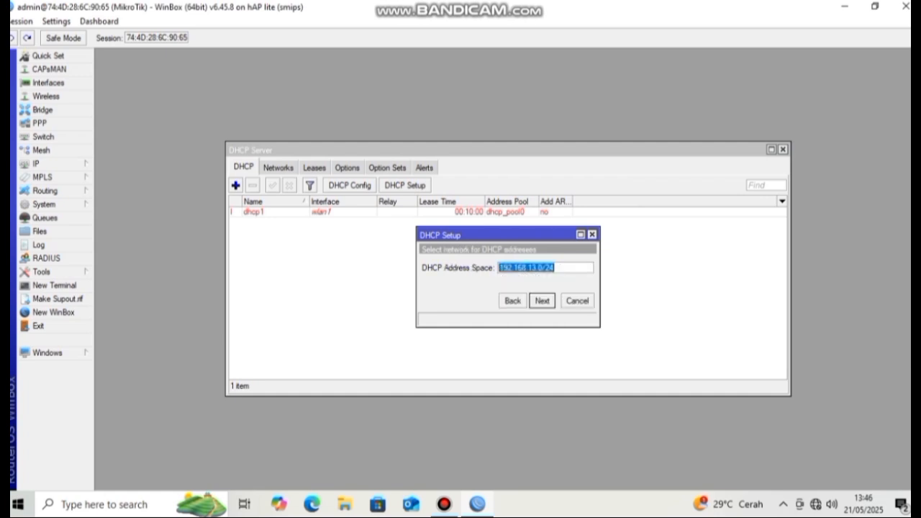
key(Return)
key(Return)
key(Return)
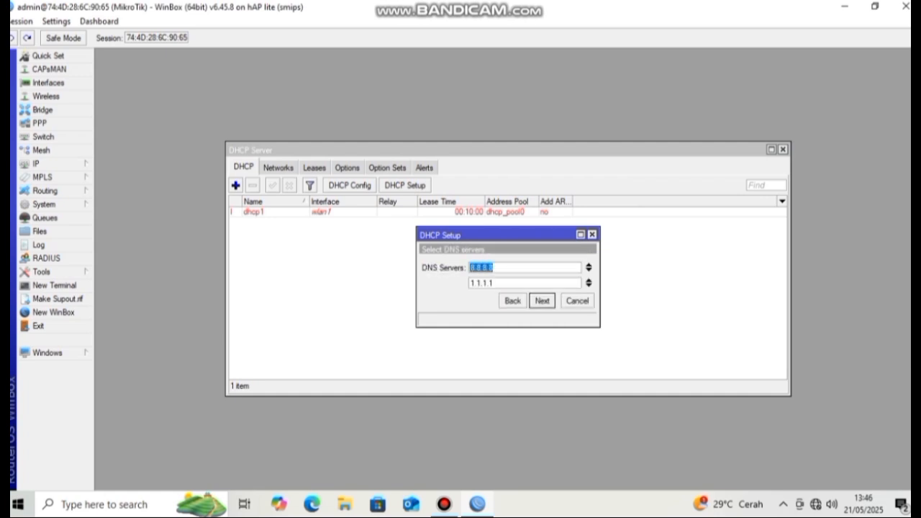
key(Return)
key(Return)
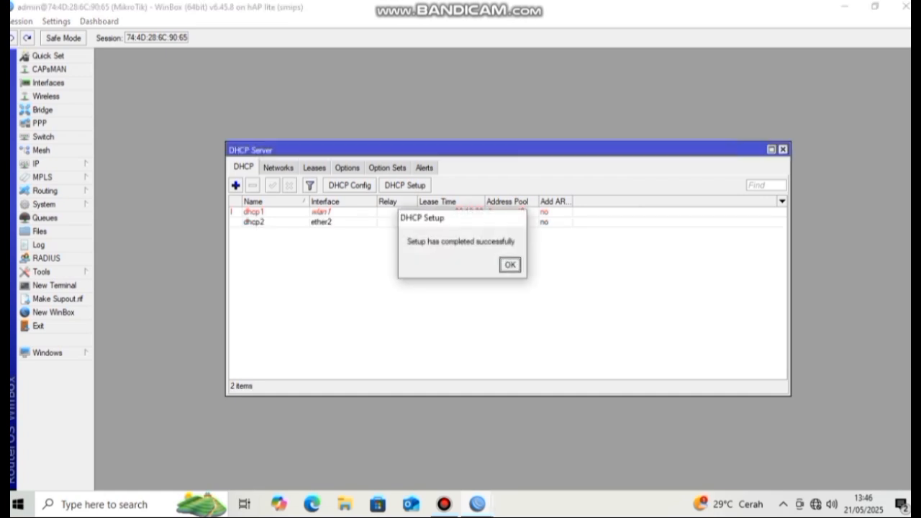
key(Return)
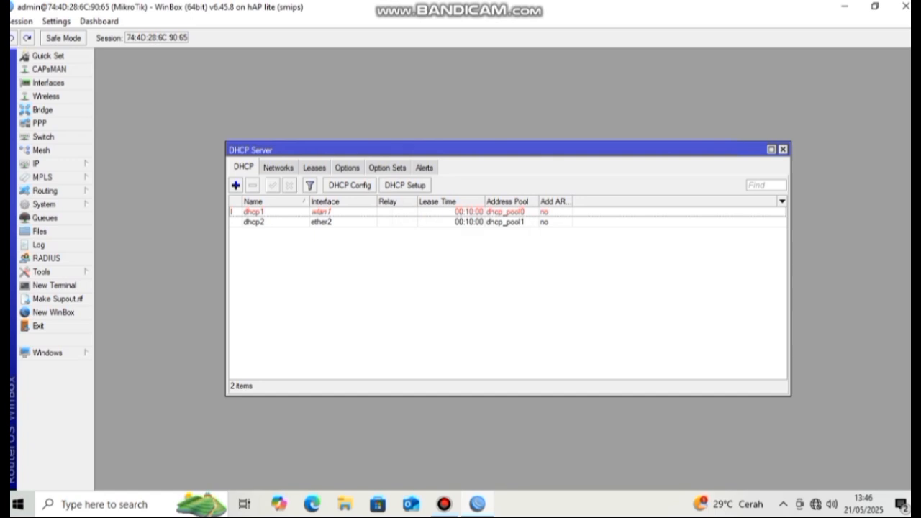
Close the DHCP server list and start a simple queue named with the owner's first name, targeting wlan1.
click(783, 150)
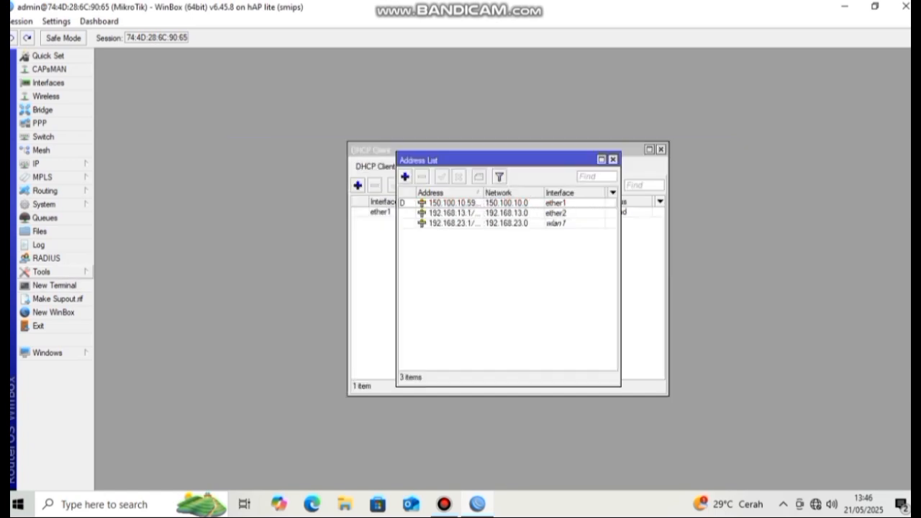
click(45, 217)
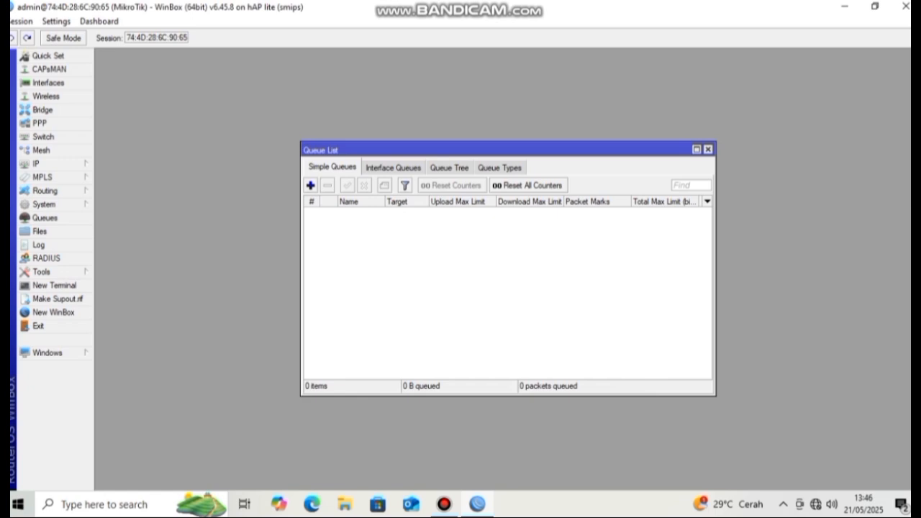
click(310, 185)
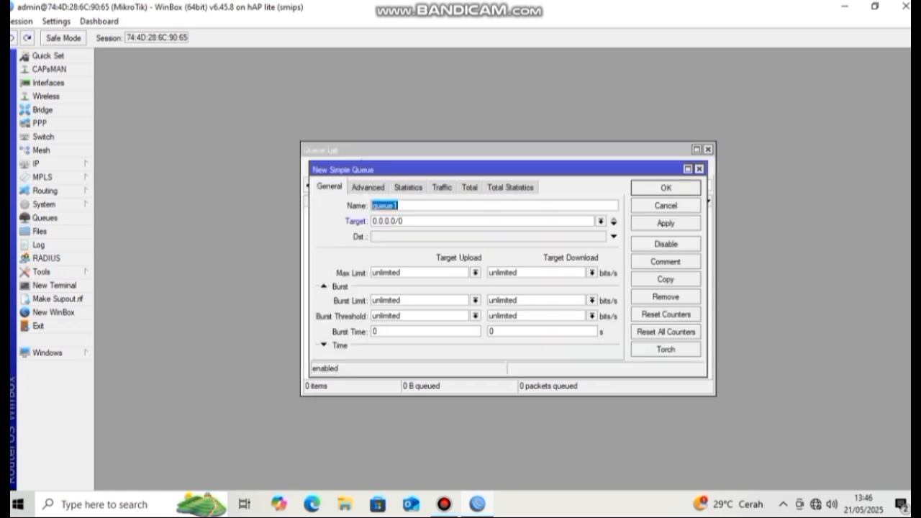
key(BackSpace)
text(Ghea)
click(601, 221)
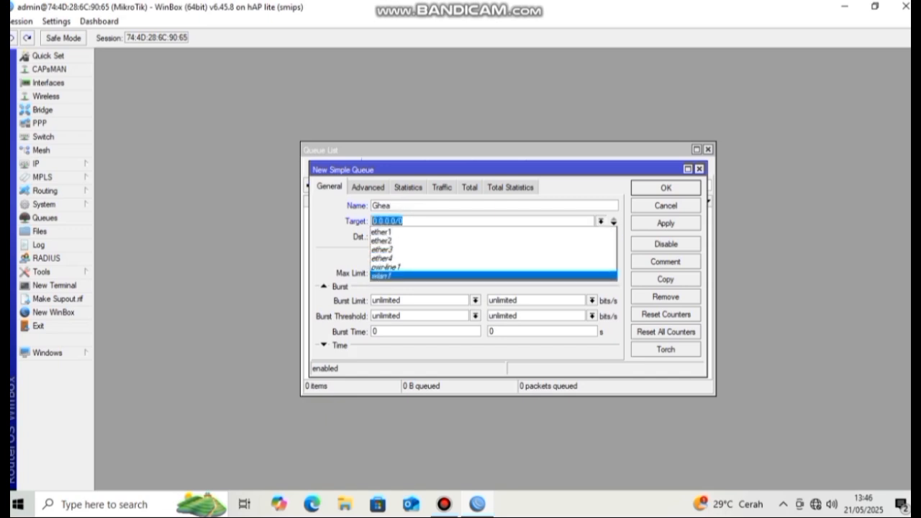
click(382, 276)
Limit the wlan1 simple queue to a maximum of 1M upload and 2M download, and save it.
click(386, 272)
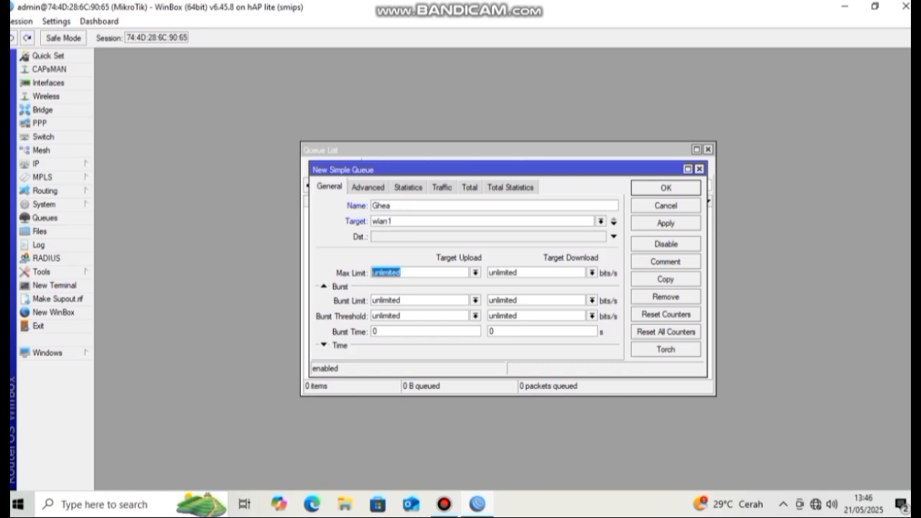
click(474, 273)
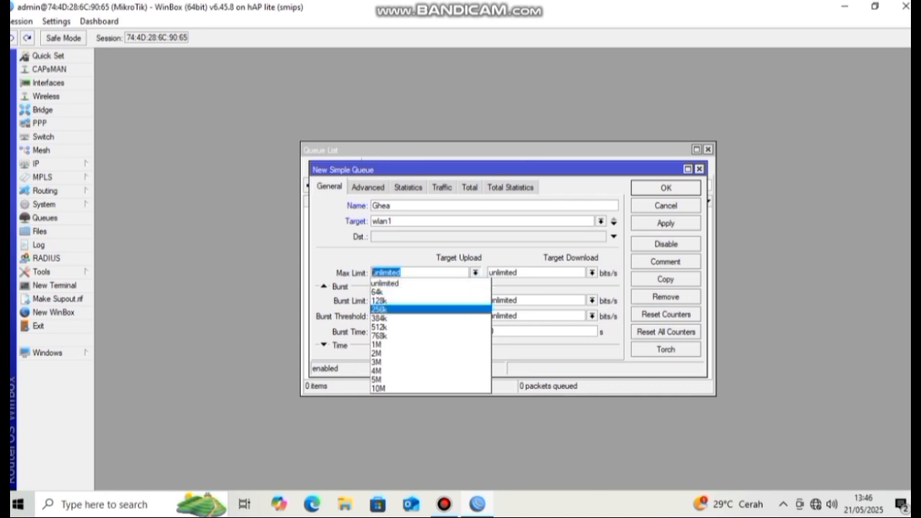
click(377, 345)
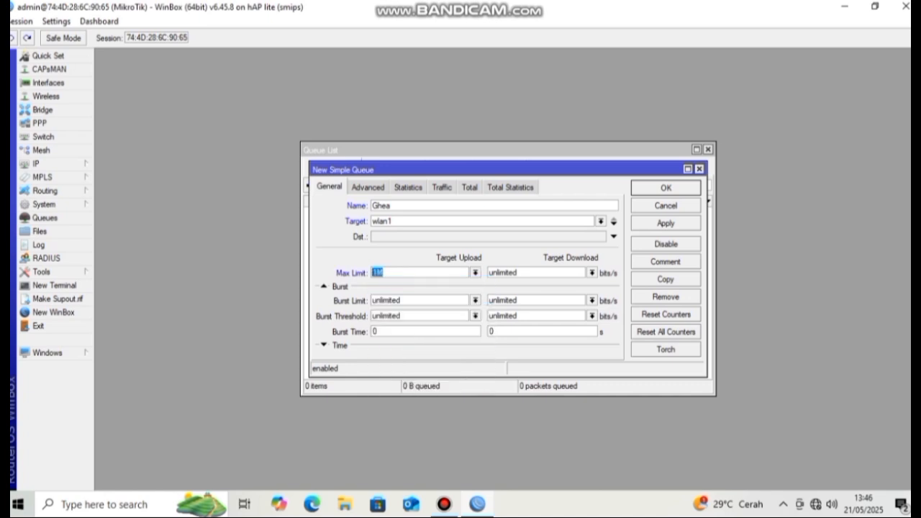
click(592, 273)
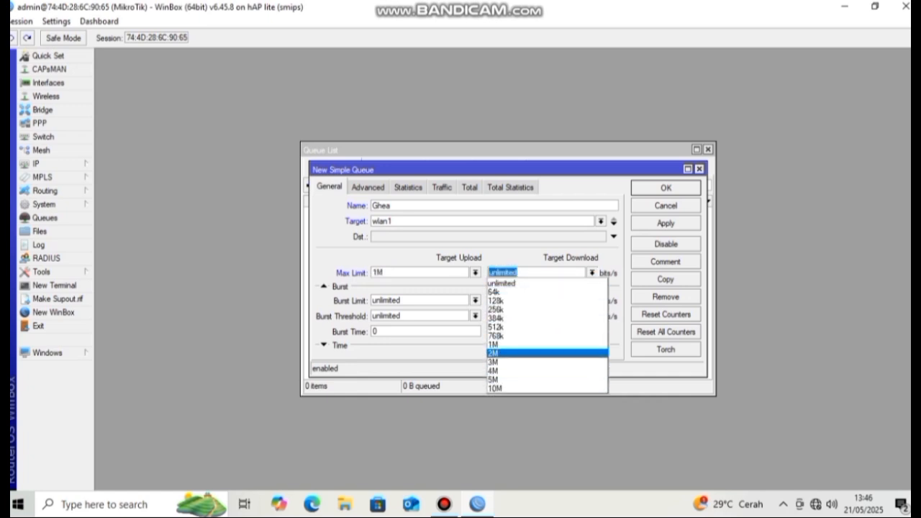
click(547, 353)
click(665, 223)
click(666, 188)
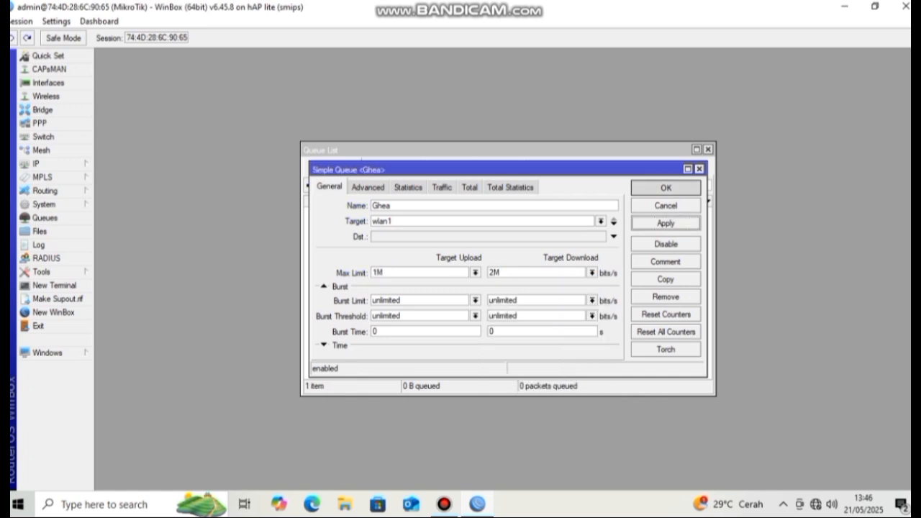
Start a second simple queue named with a variant of the owner's first name, targeting ether2.
click(310, 185)
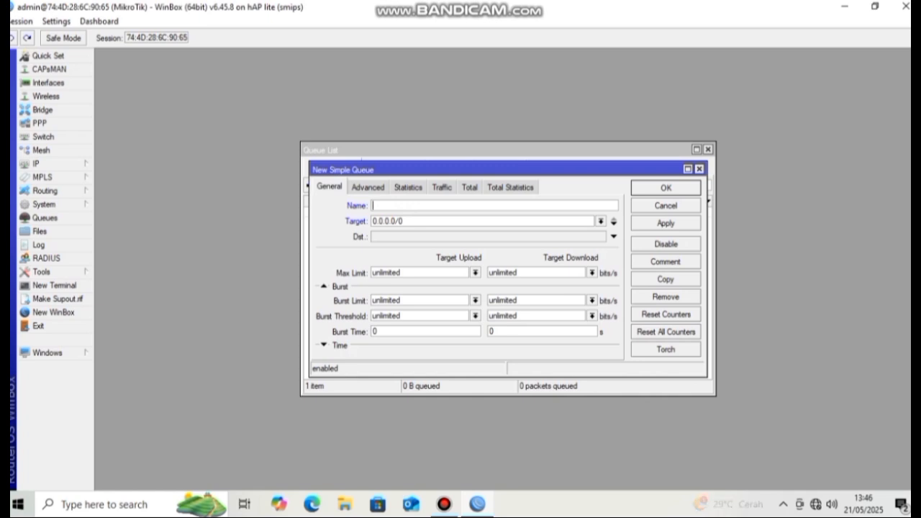
text(Gheaa)
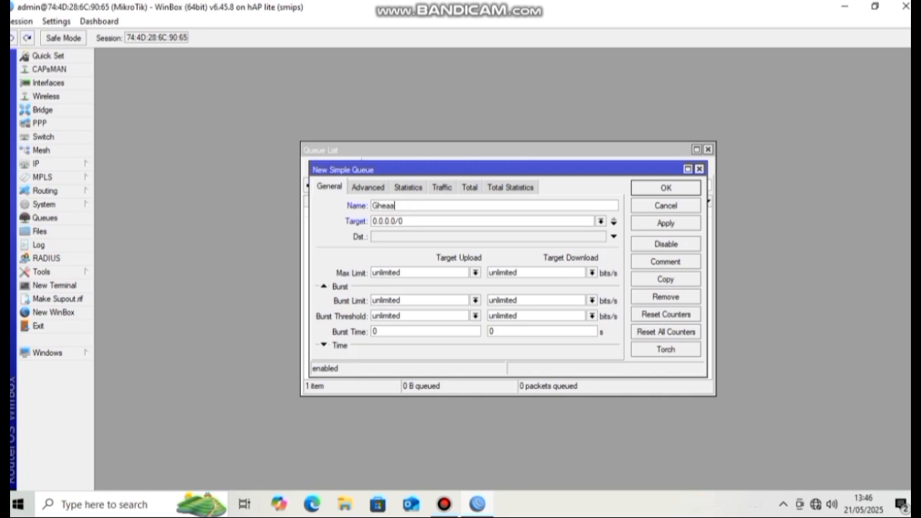
click(600, 221)
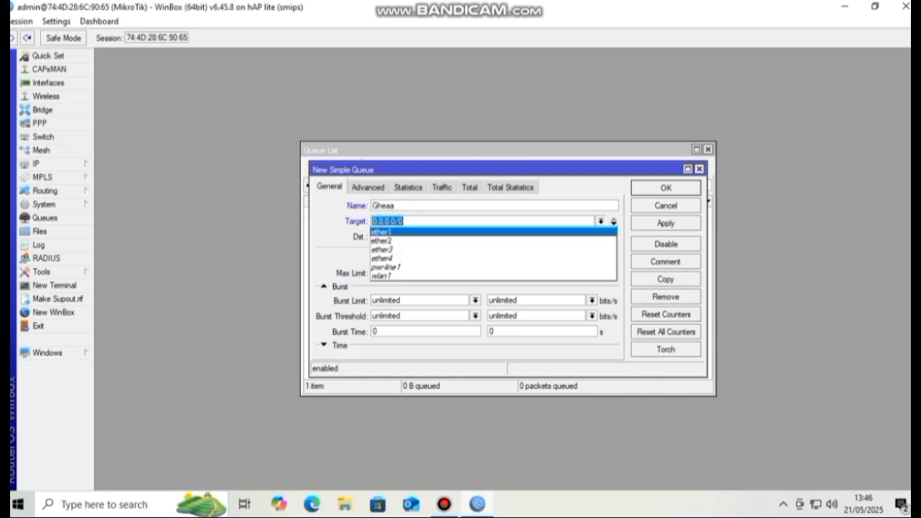
click(601, 221)
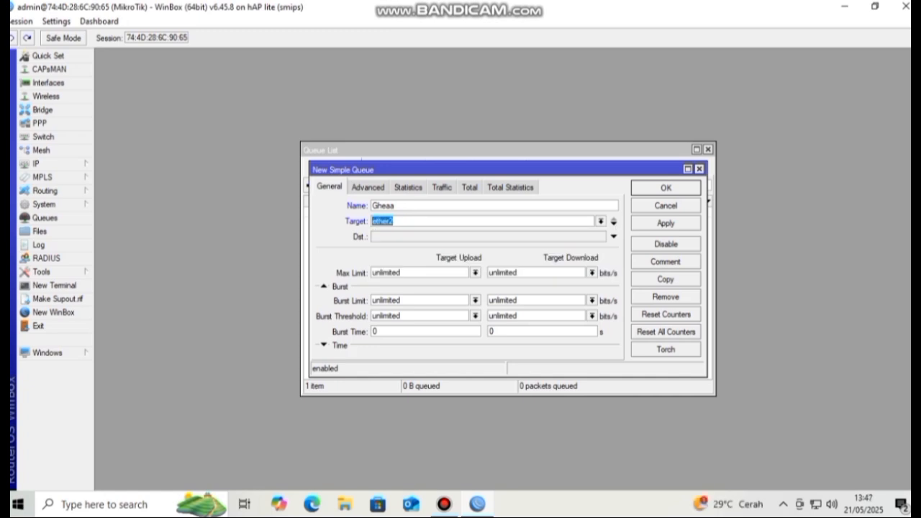
Set the ether2 queue's max limits to 2M upload and 1M download, save it and close the queue list.
click(475, 272)
click(431, 354)
click(591, 272)
click(493, 344)
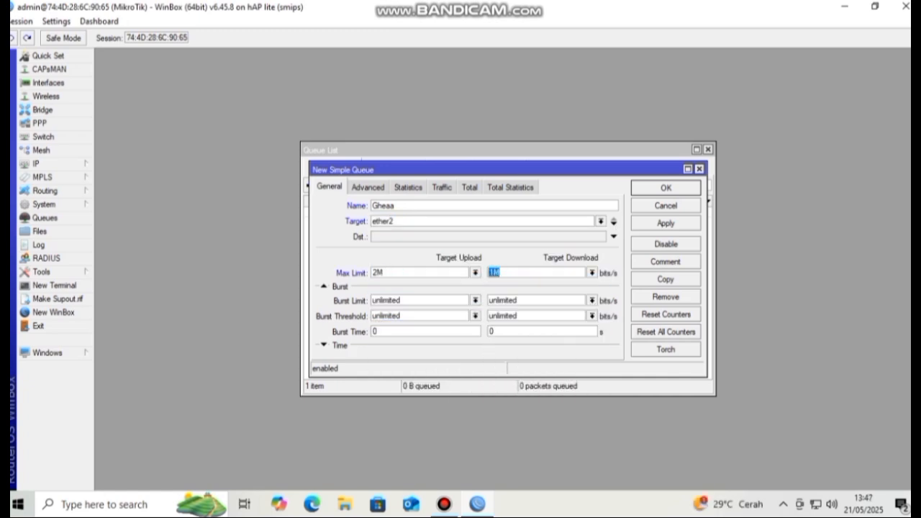
click(665, 223)
click(665, 188)
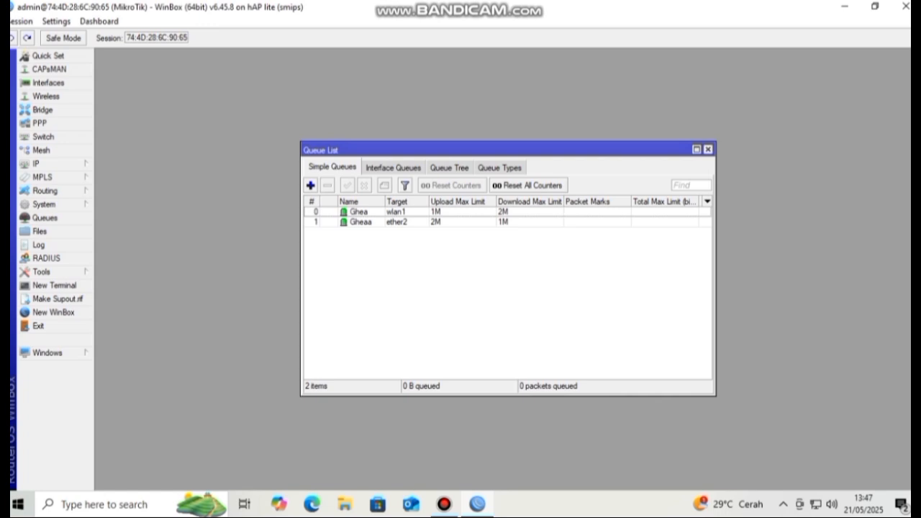
click(708, 149)
Switch to Microsoft Edge, search for speedtest and start the connection speed test offered in the results.
click(311, 505)
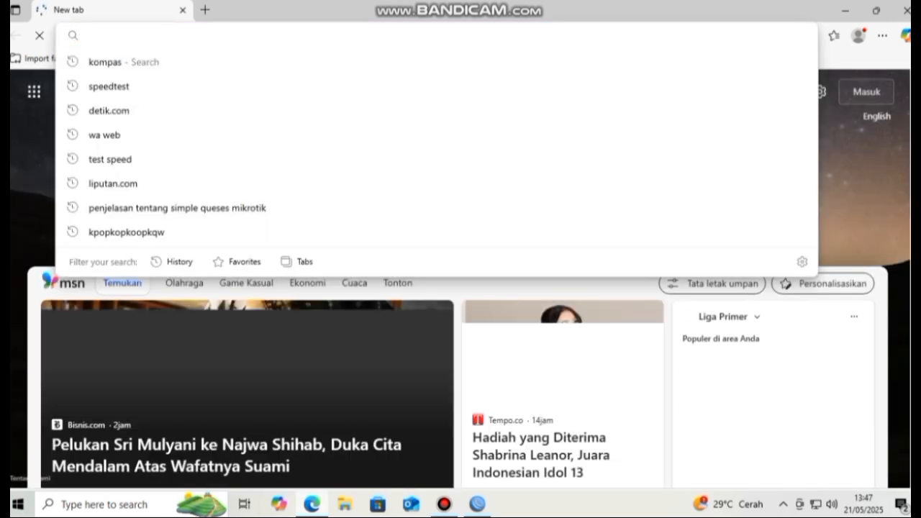
click(110, 86)
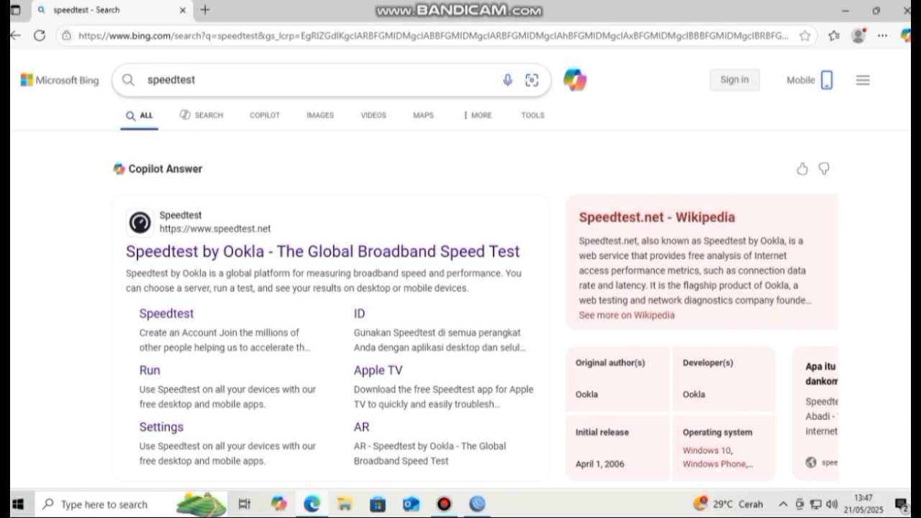
scroll(331, 288, down, 5)
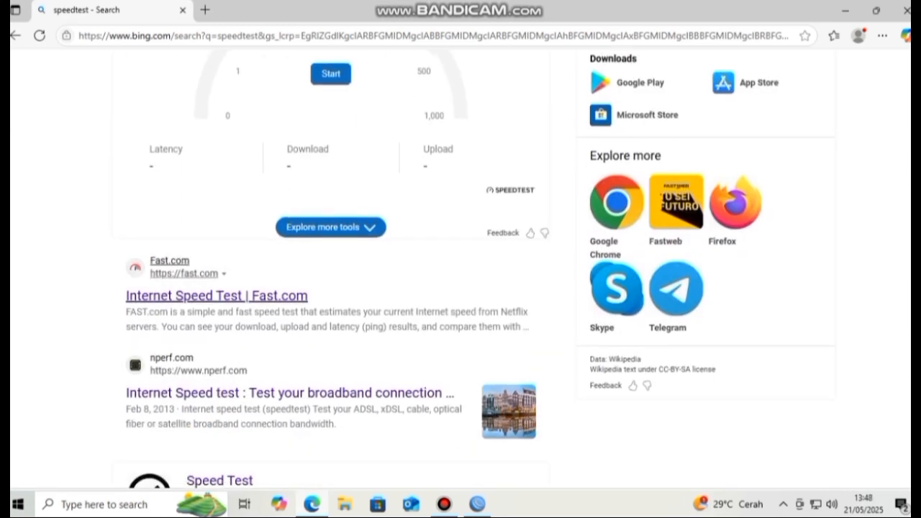
scroll(331, 216, up, 2)
click(330, 208)
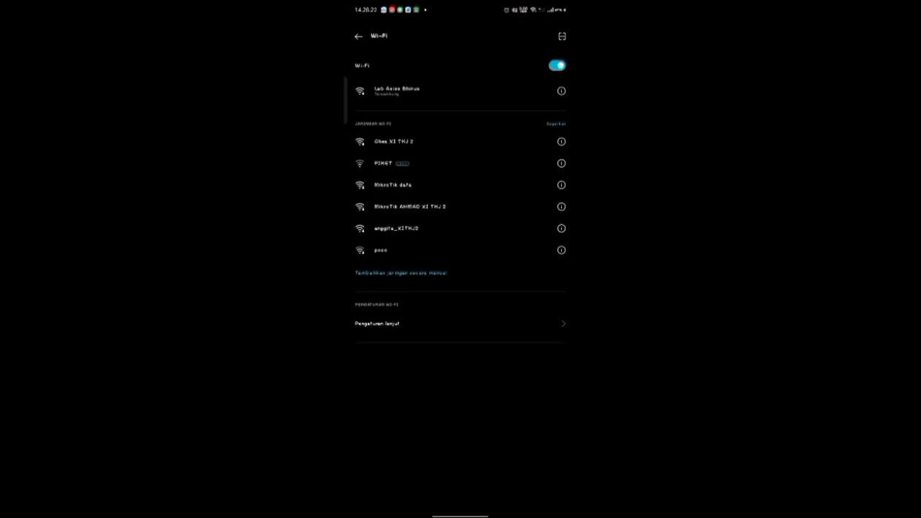
Connect the phone to the MikroTik router's own Wi-Fi network for class XI TKJ 2.
click(394, 141)
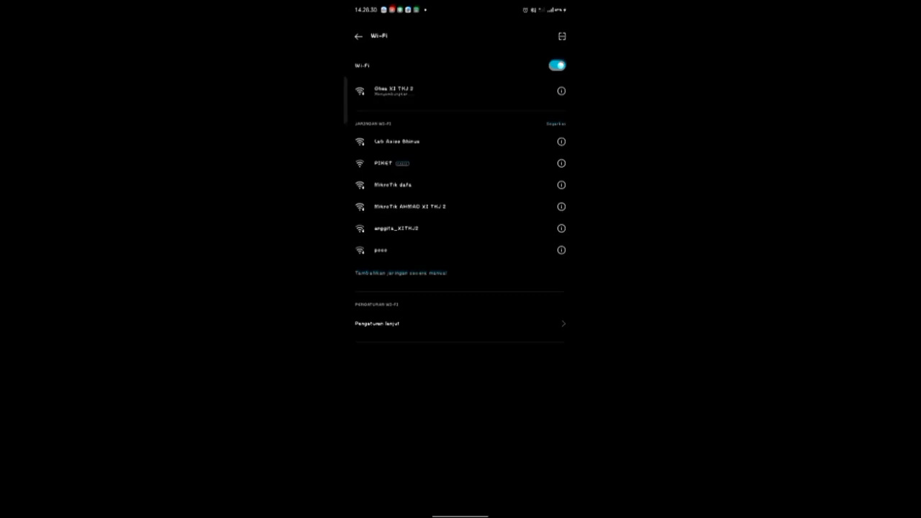
click(394, 90)
click(359, 35)
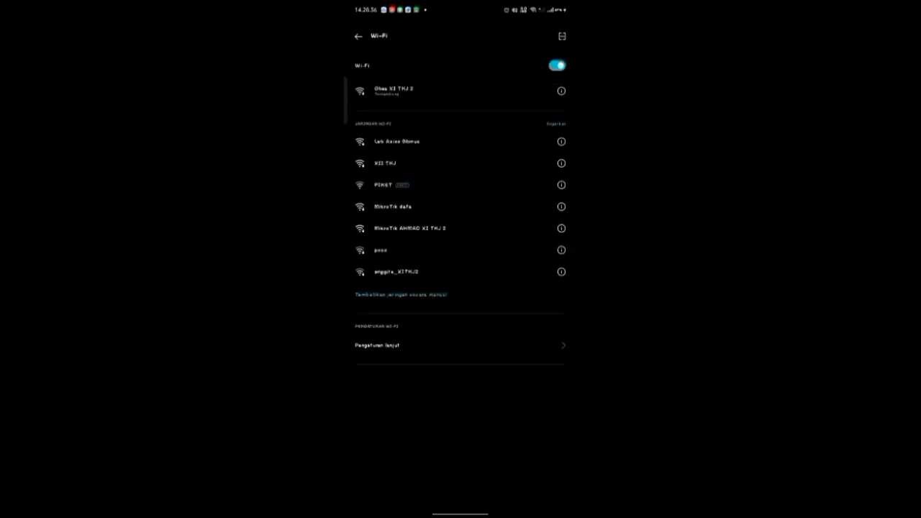
Return to the phone's home screen and open the Google app from the Google folder.
drag(460, 515, 460, 346)
click(373, 384)
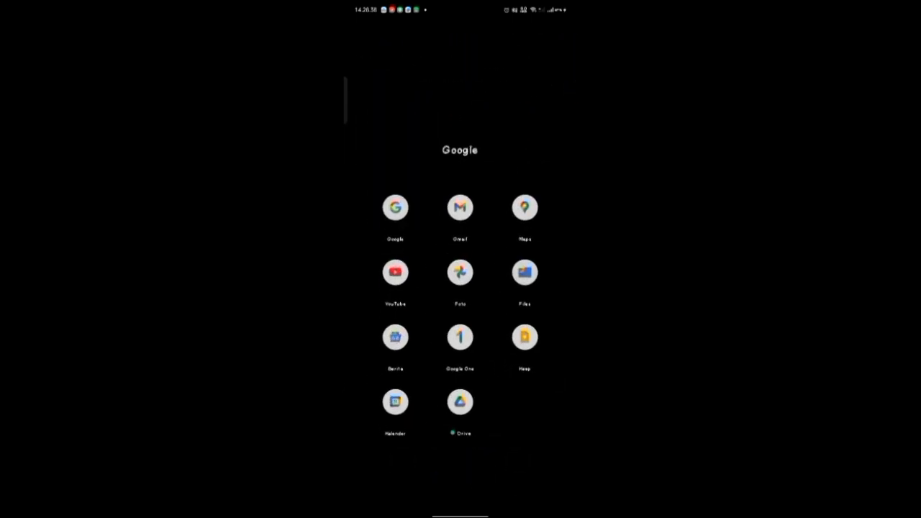
click(395, 206)
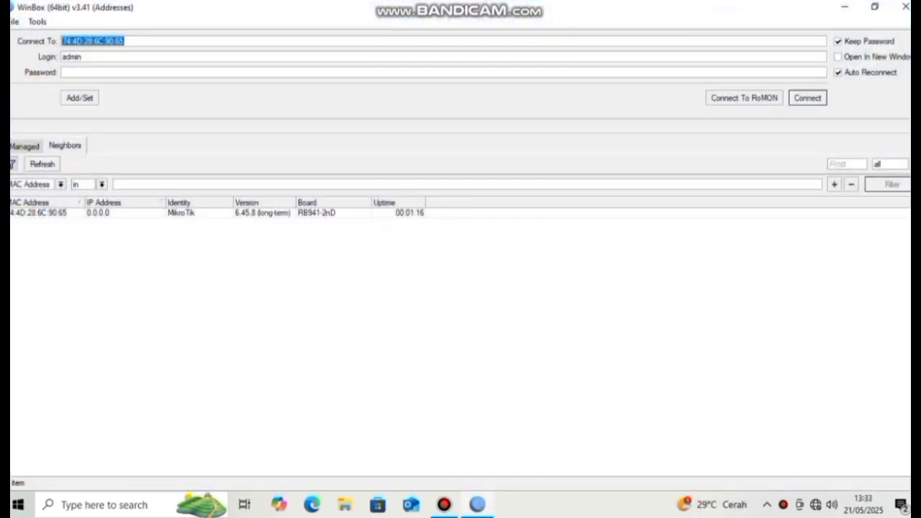
Connect WinBox to the discovered RB941-2nD router as admin and open its IP address list.
click(41, 213)
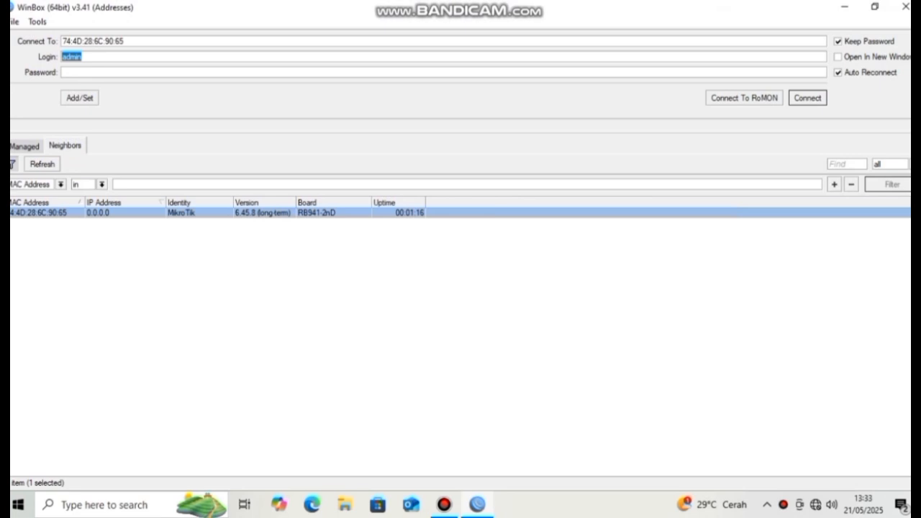
key(Return)
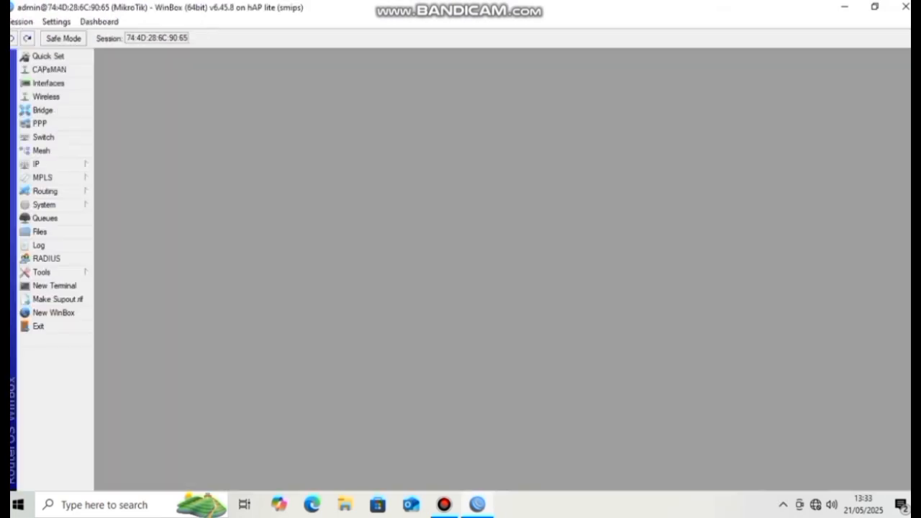
click(45, 164)
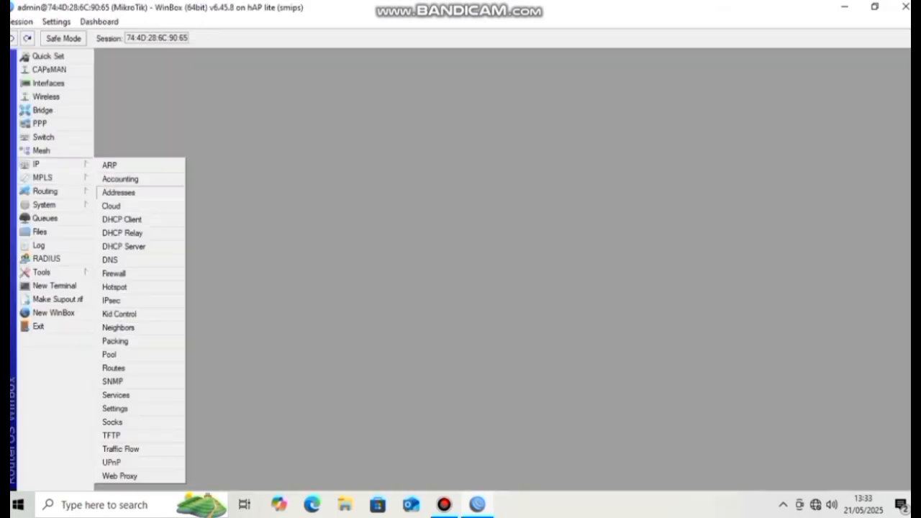
click(119, 193)
Add the IP address 192.168.13.1/24 on interface ether2.
click(405, 177)
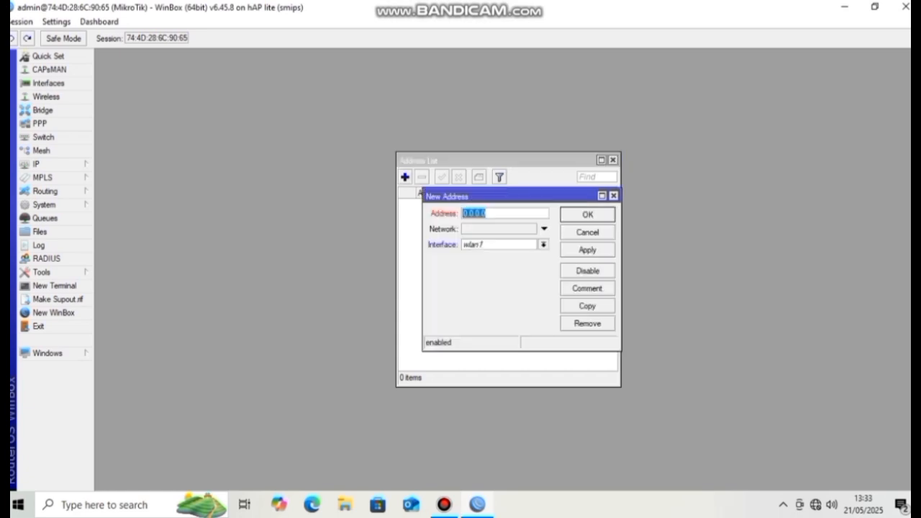
key(BackSpace)
text(192.168.13.1/24)
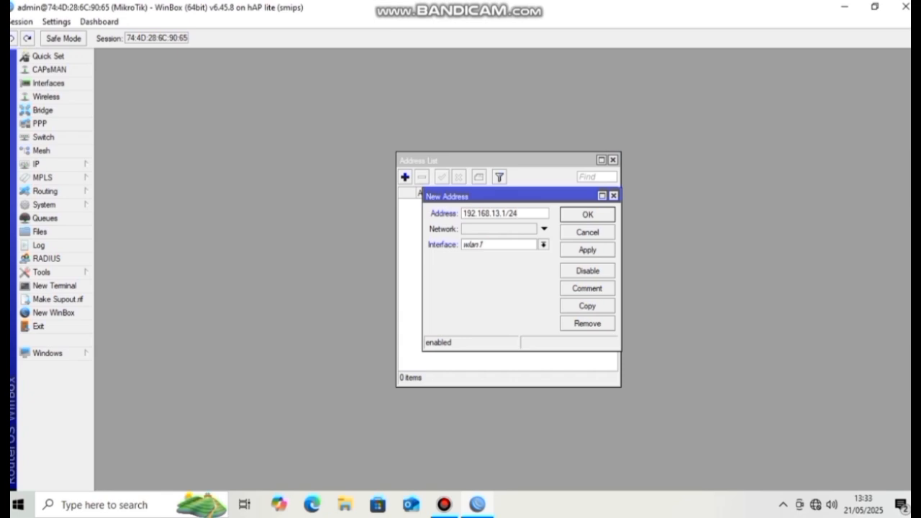
click(543, 244)
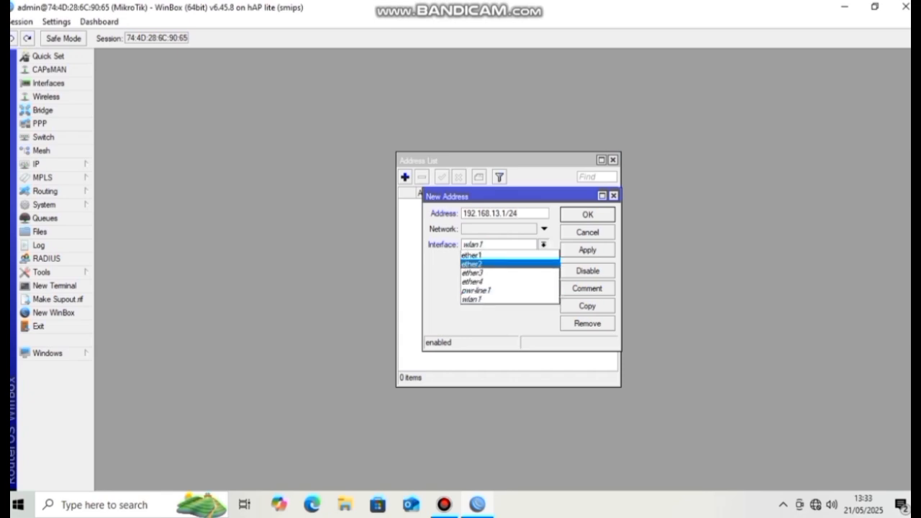
click(503, 263)
click(587, 250)
click(587, 214)
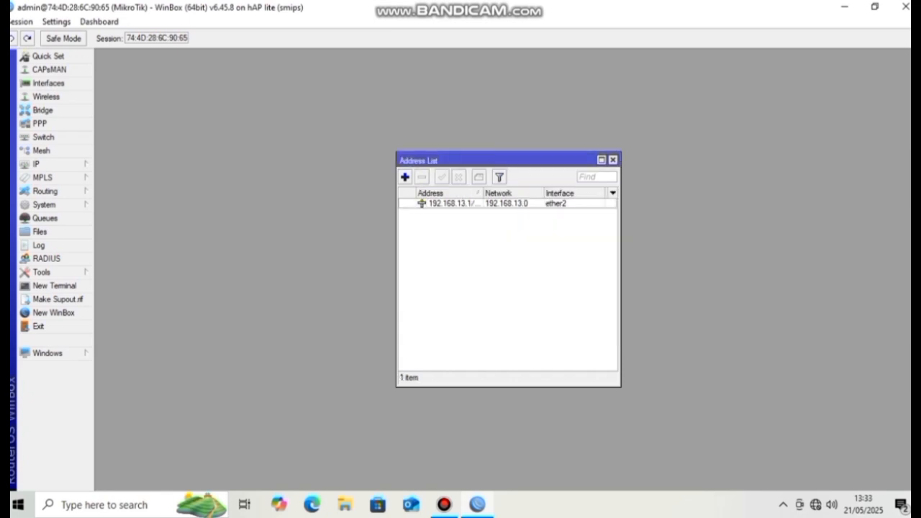
Add a DHCP client on ether1, keeping peer DNS, peer NTP and the default route enabled.
click(38, 164)
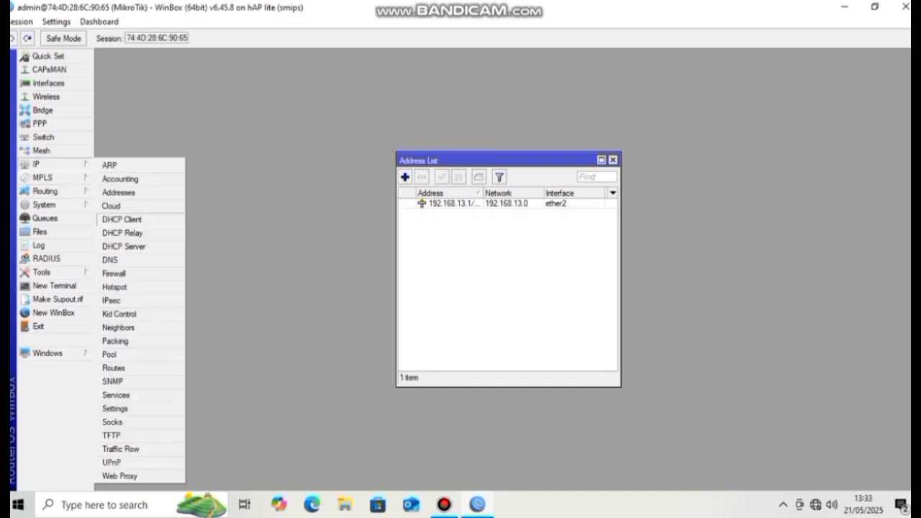
click(121, 219)
click(358, 186)
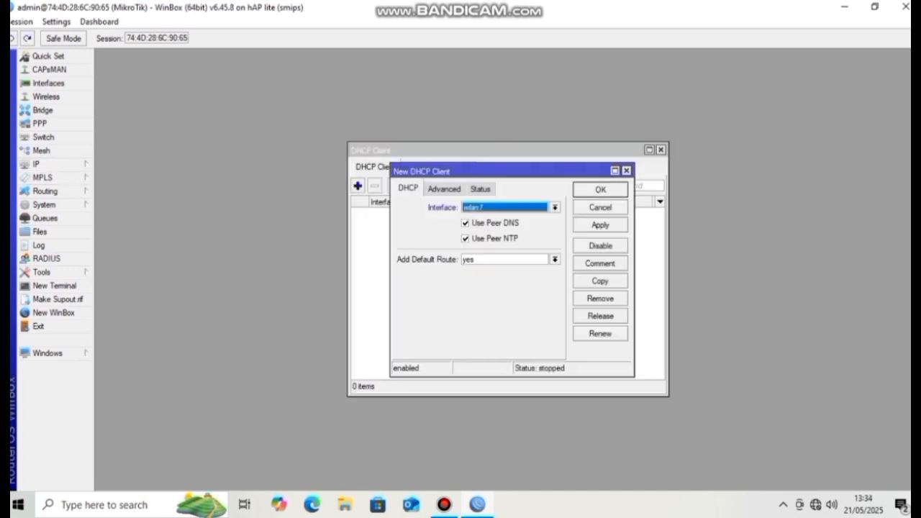
click(554, 207)
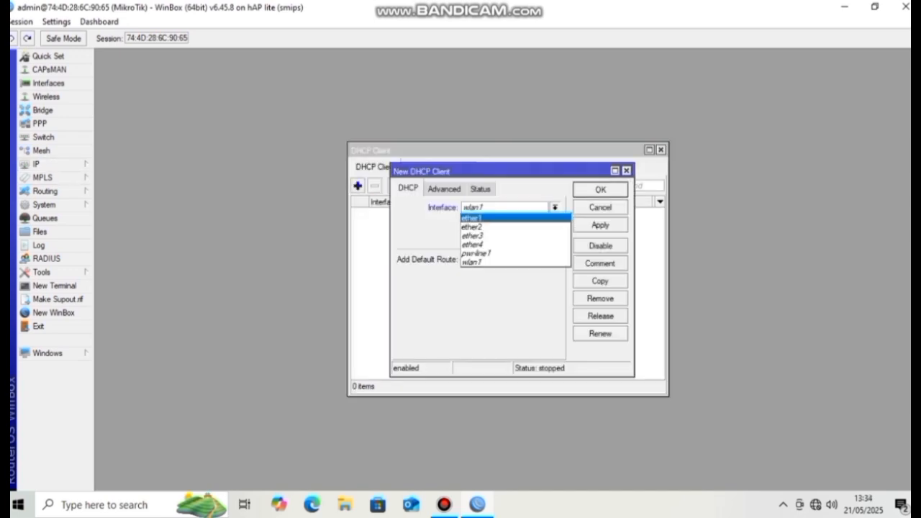
click(473, 218)
click(600, 225)
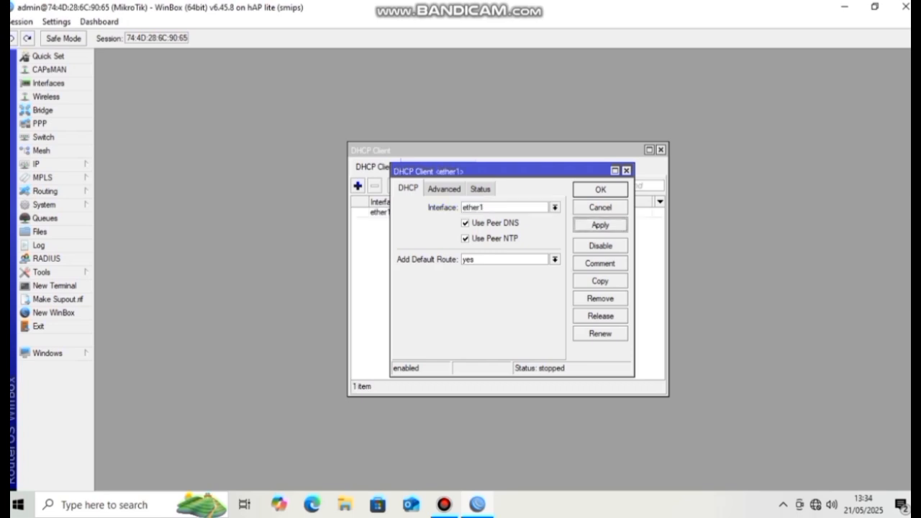
key(Return)
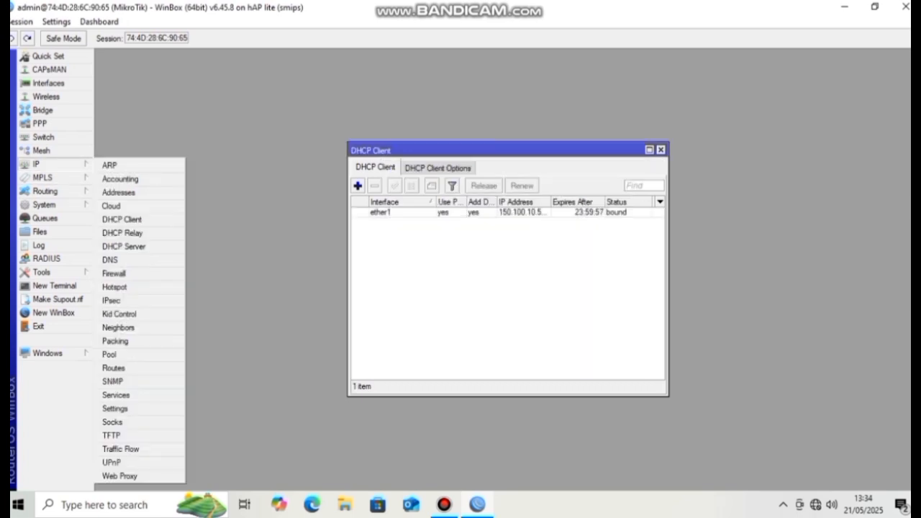
Start a new firewall NAT rule with chain srcnat and ether1 as its outgoing interface.
click(36, 164)
click(114, 273)
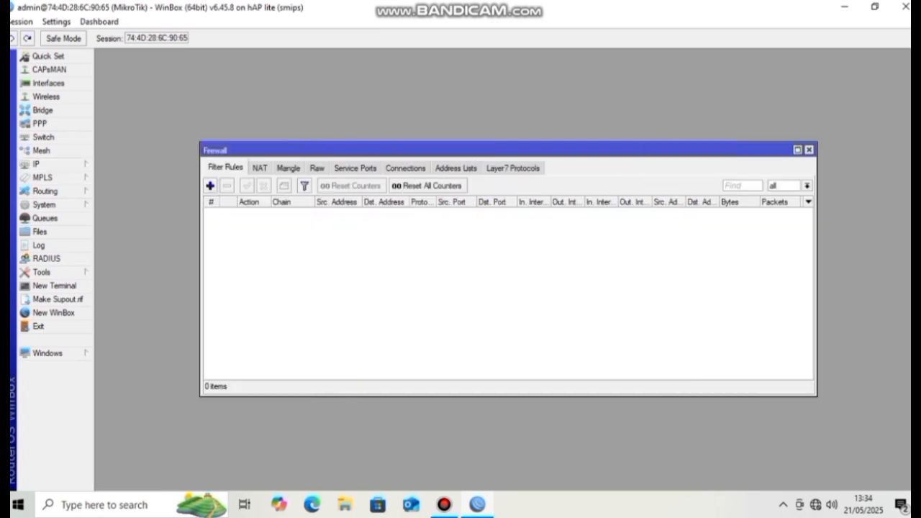
click(260, 166)
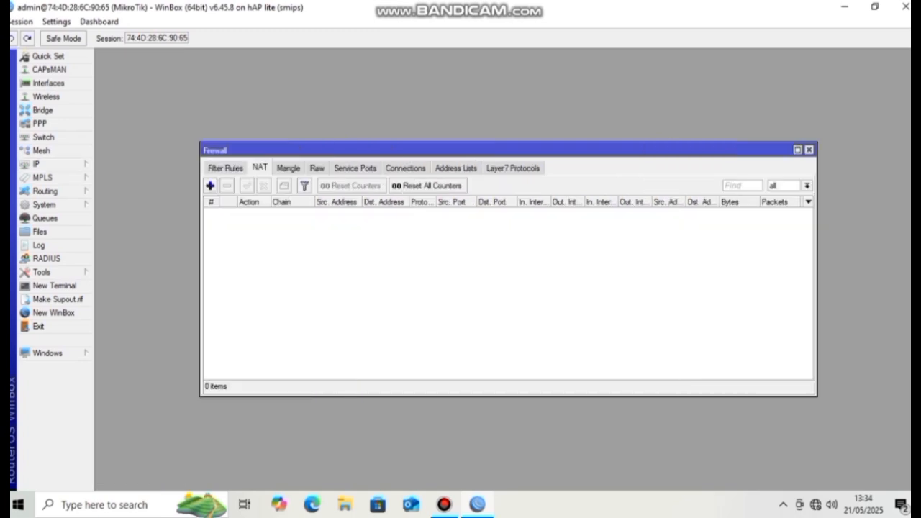
click(209, 186)
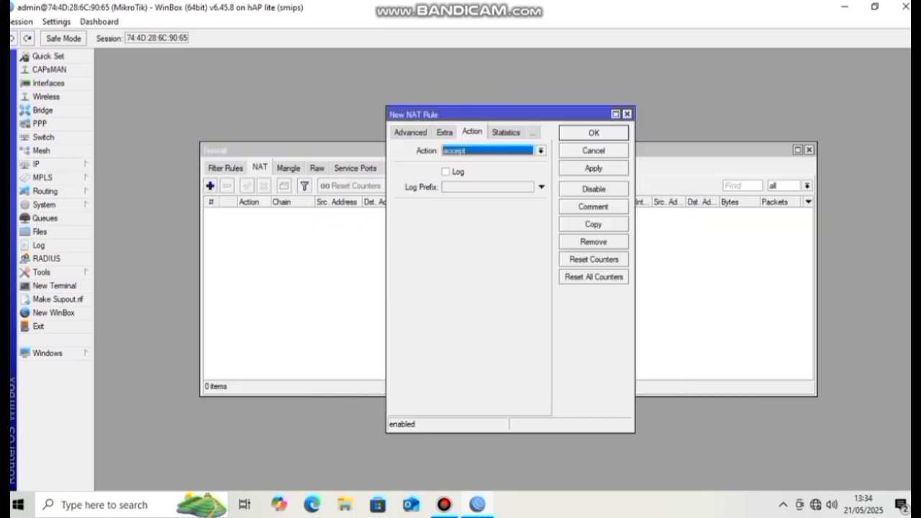
click(410, 133)
click(407, 132)
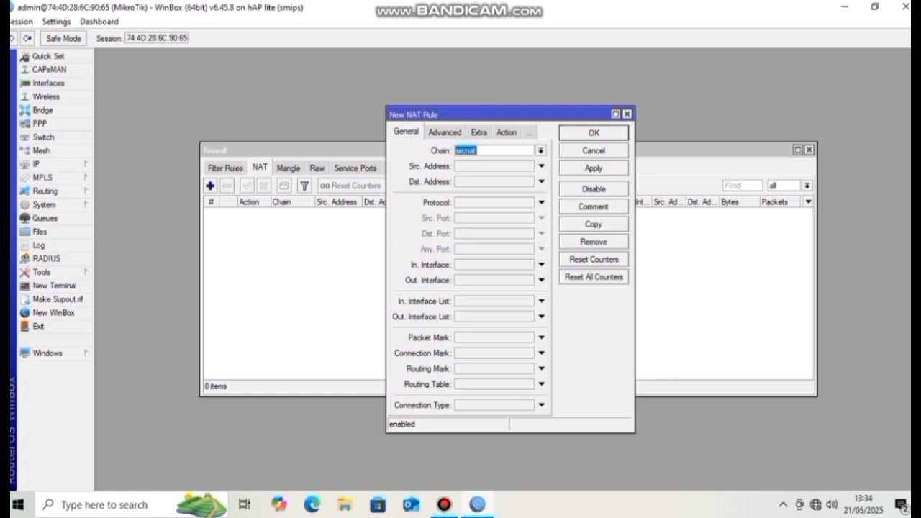
click(541, 280)
click(528, 280)
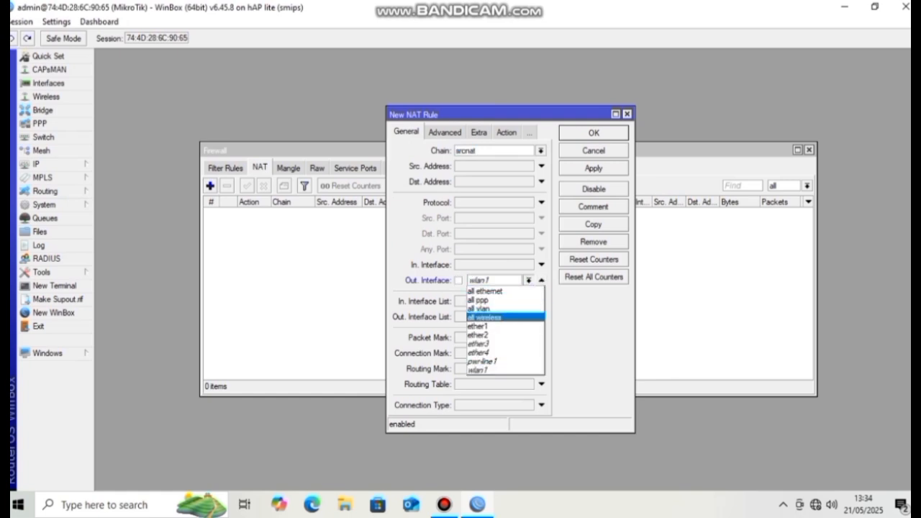
key(Down)
key(Return)
Set the NAT rule's action to masquerade and save the rule.
click(506, 132)
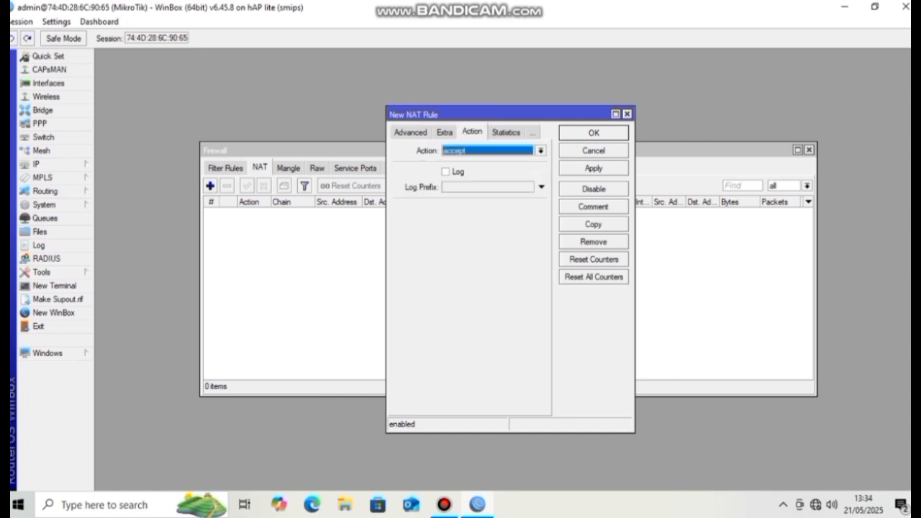
click(541, 150)
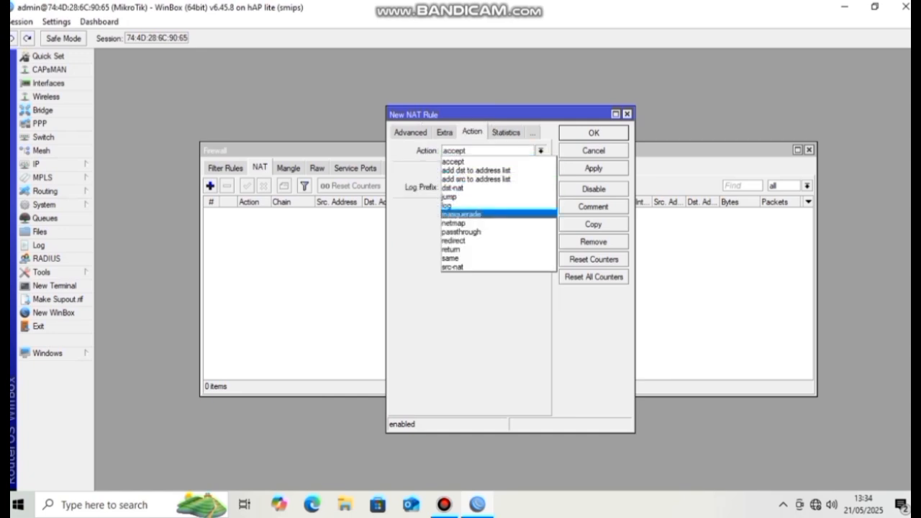
click(462, 214)
click(592, 167)
click(592, 132)
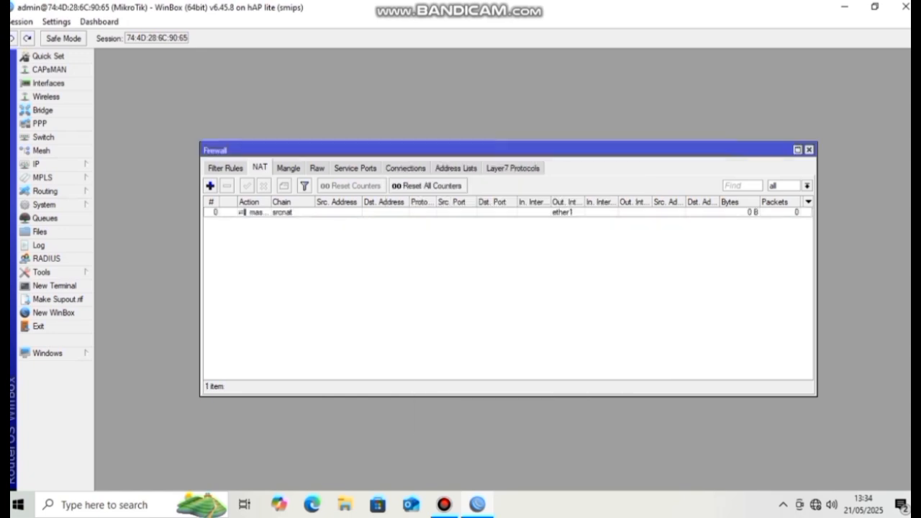
Run DHCP Setup for a server on ether2, accepting gateway 192.168.13.1 and the suggested pool ending at 192.168.13.254.
click(44, 164)
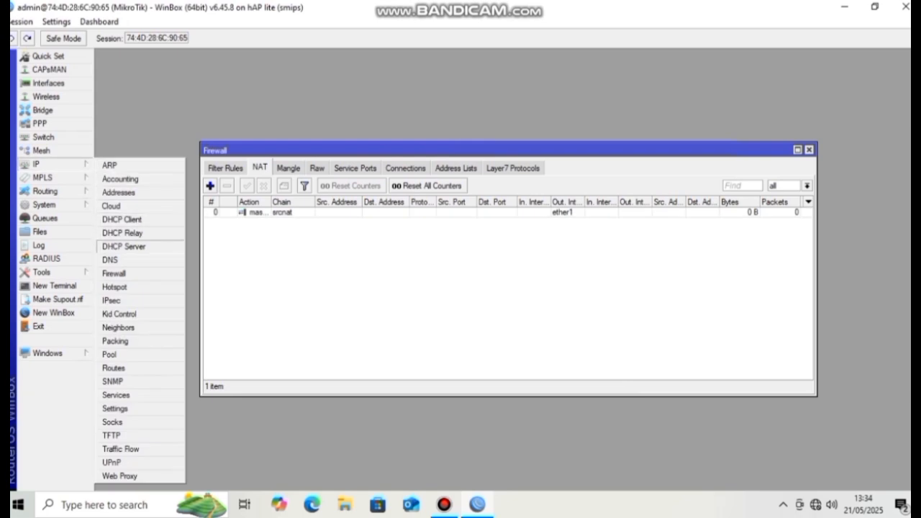
click(124, 246)
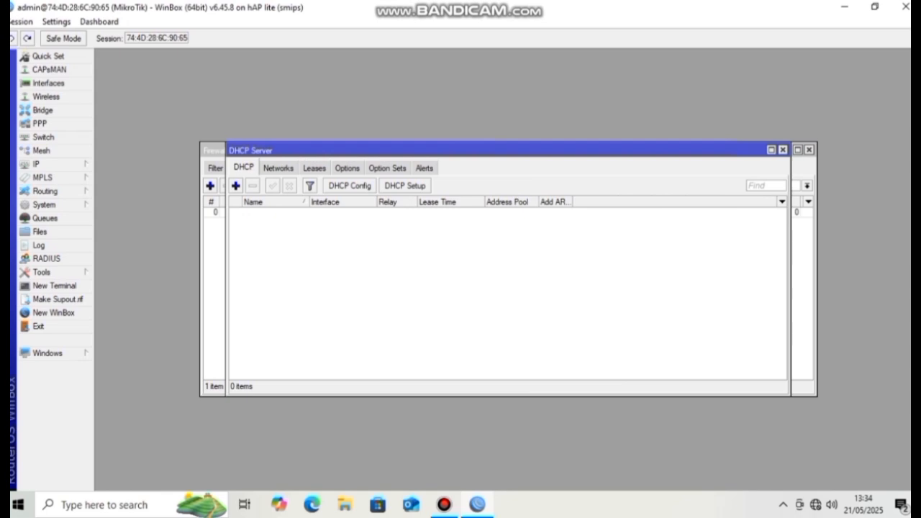
click(405, 185)
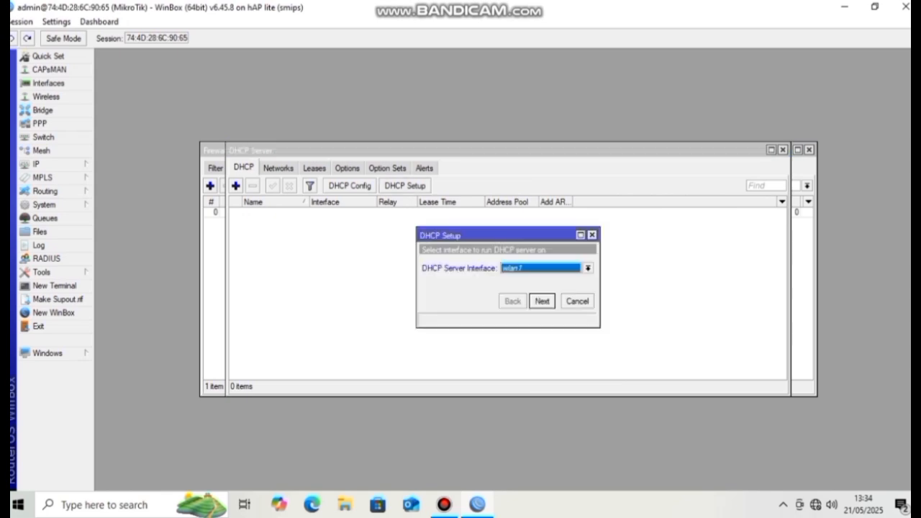
key(alt+Down)
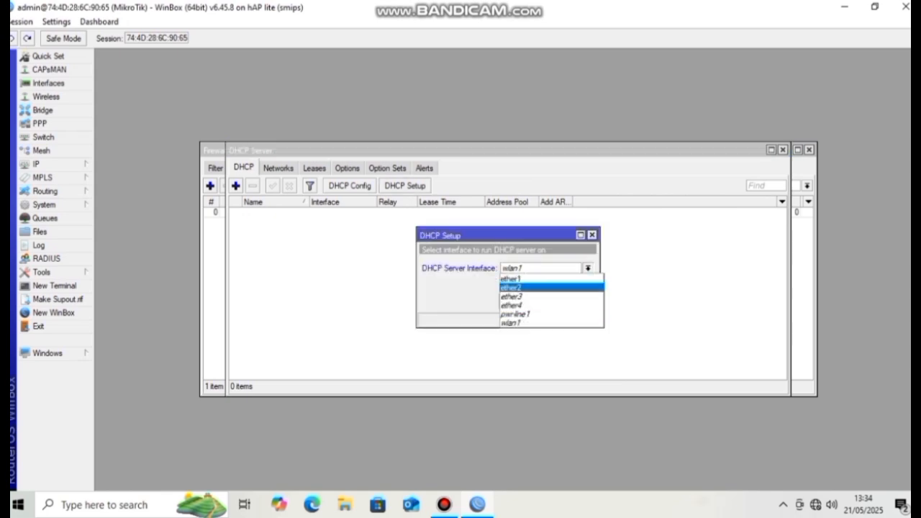
key(Return)
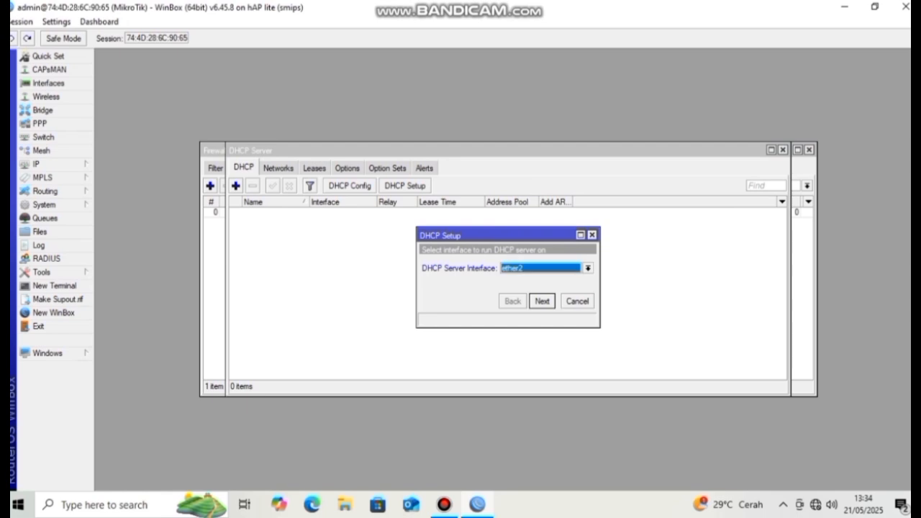
key(Return)
key(Return)
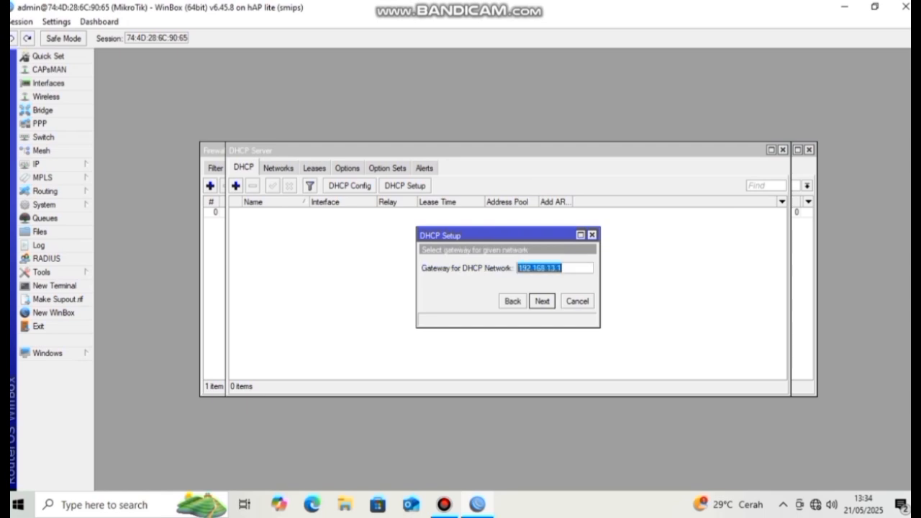
key(Return)
key(Return)
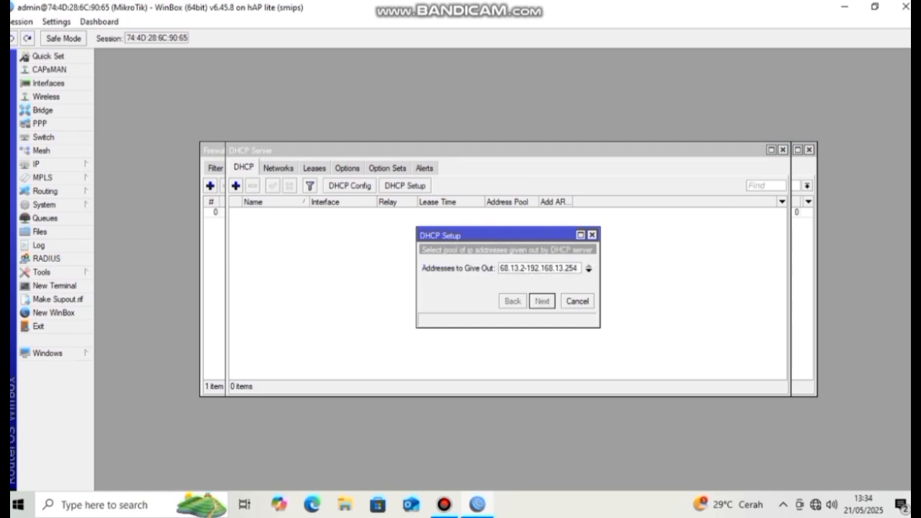
Set the DHCP DNS servers to 8.8.8.8 and 1.1.1.1 and finish the setup with the default lease time.
key(BackSpace)
text(8.8.8.8)
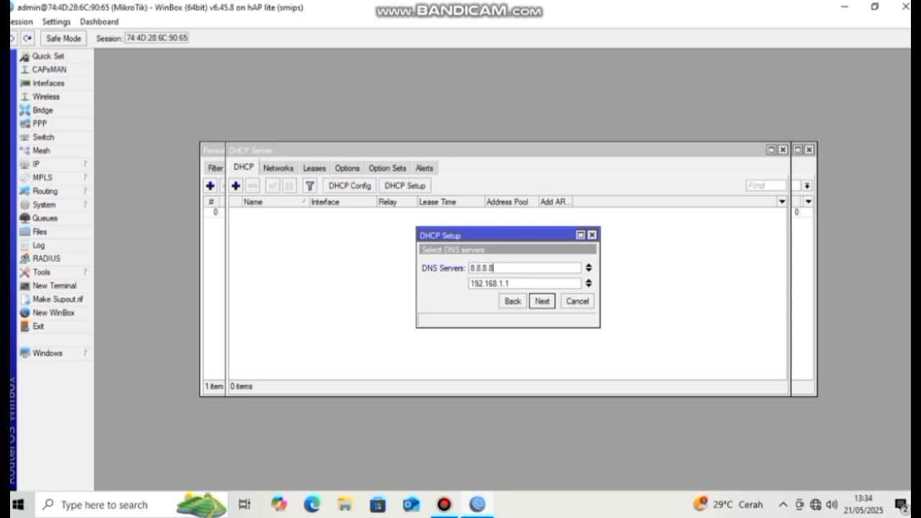
key(Tab)
key(BackSpace)
text(1.1.1.1)
key(Return)
key(Return)
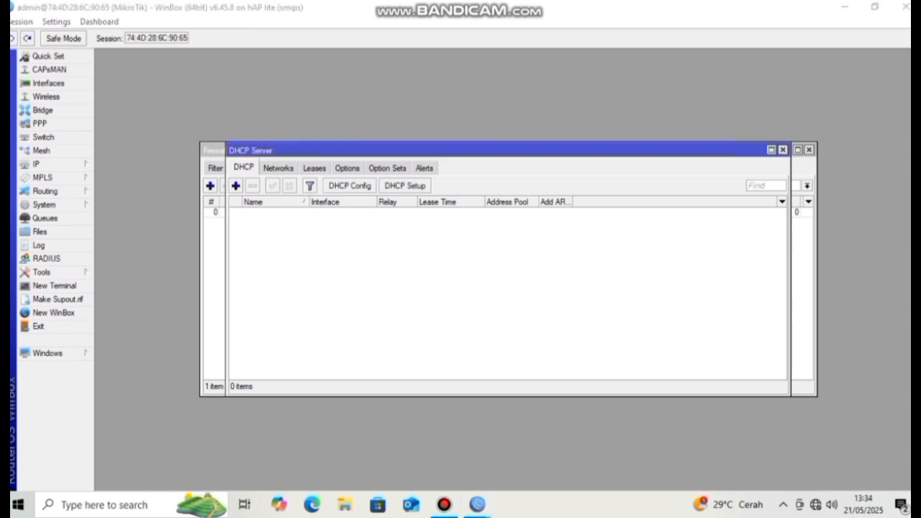
key(Return)
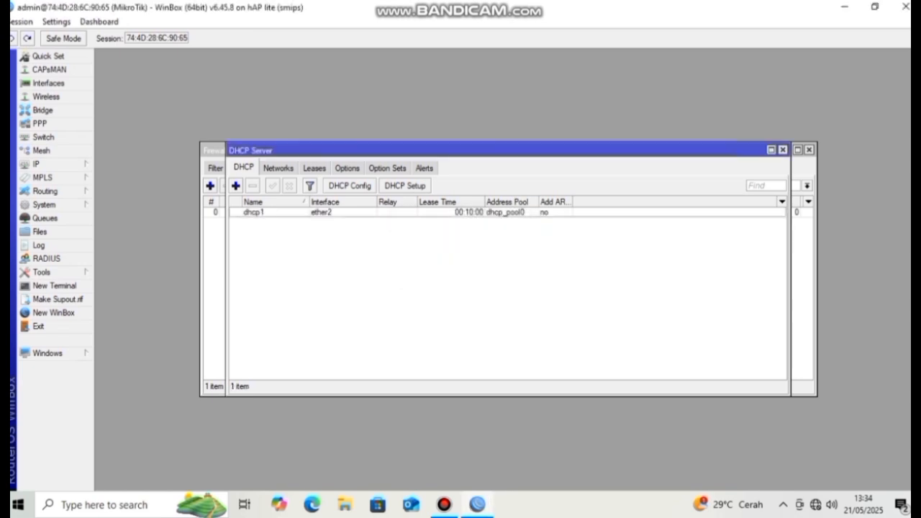
Open the Windows Control Panel and go to the list of network adapters.
click(108, 504)
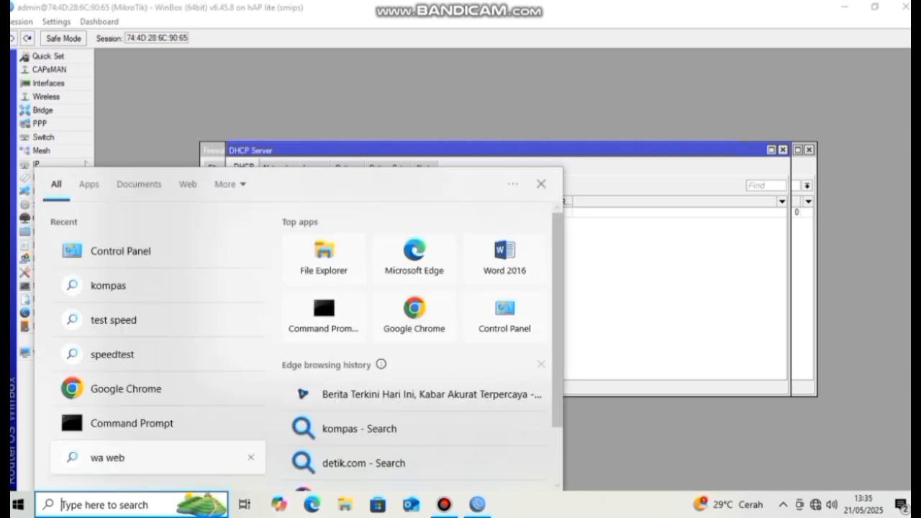
click(121, 250)
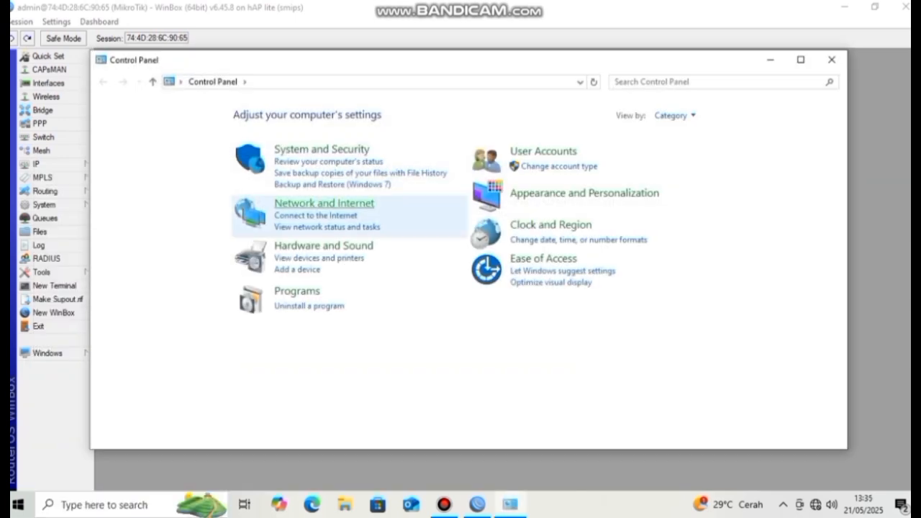
click(302, 203)
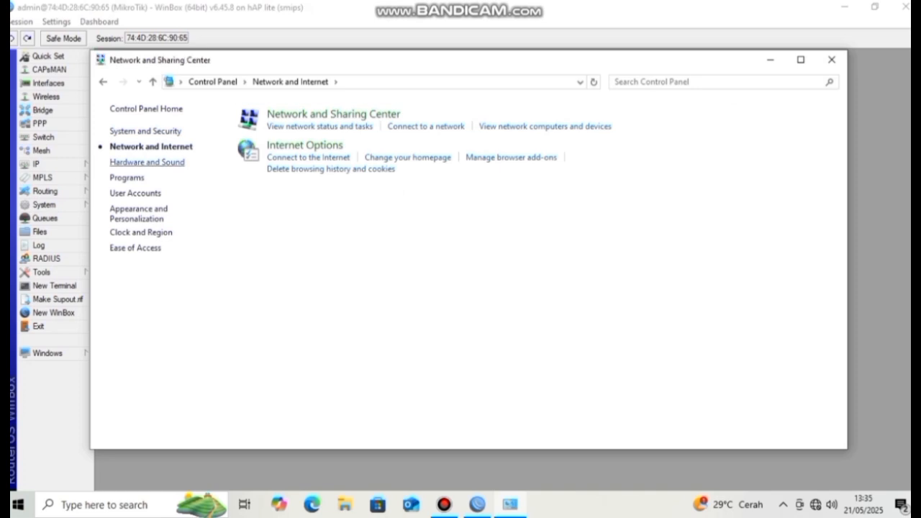
click(333, 113)
click(144, 134)
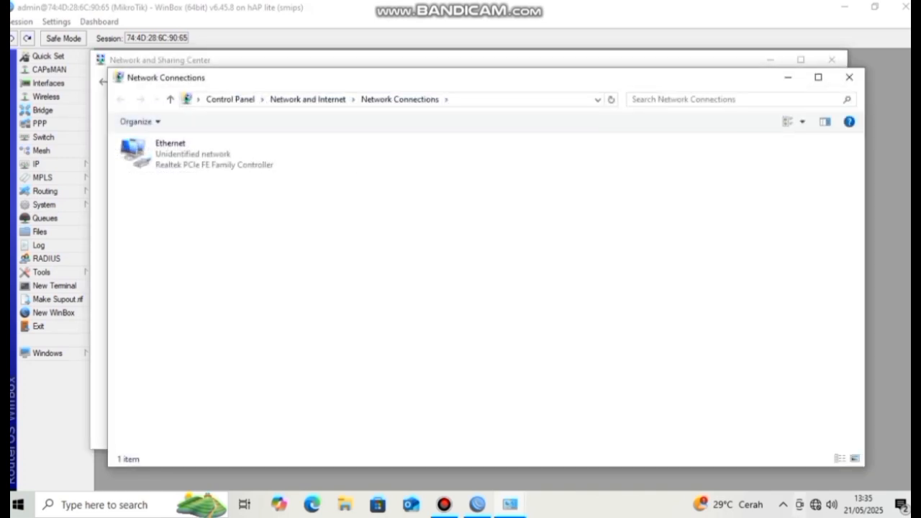
Disable the Ethernet adapter and enable it again to renew its connection.
right_click(171, 146)
click(196, 154)
right_click(174, 158)
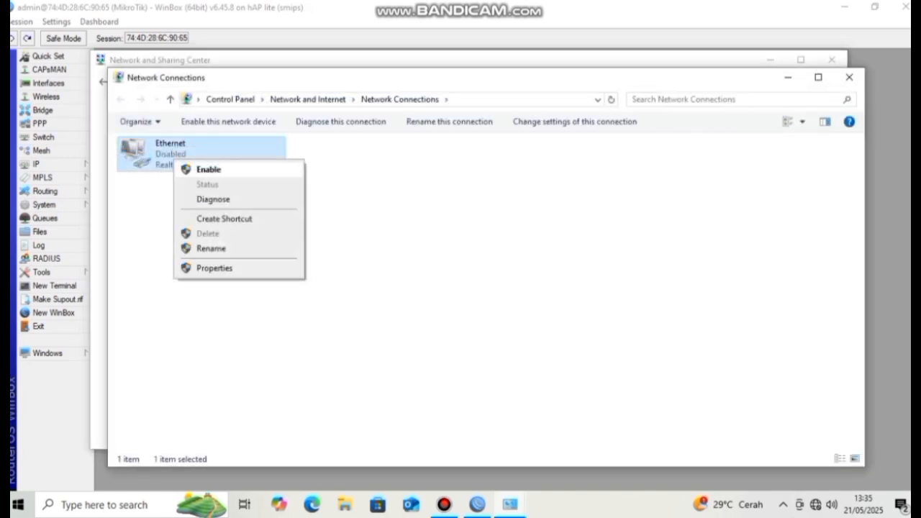
click(204, 169)
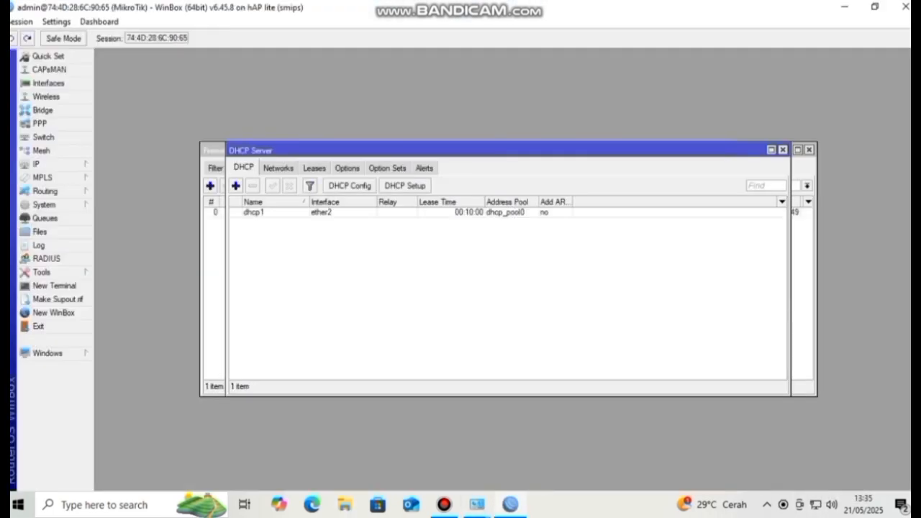
Open kompas.com in Microsoft Edge to test internet access.
click(311, 504)
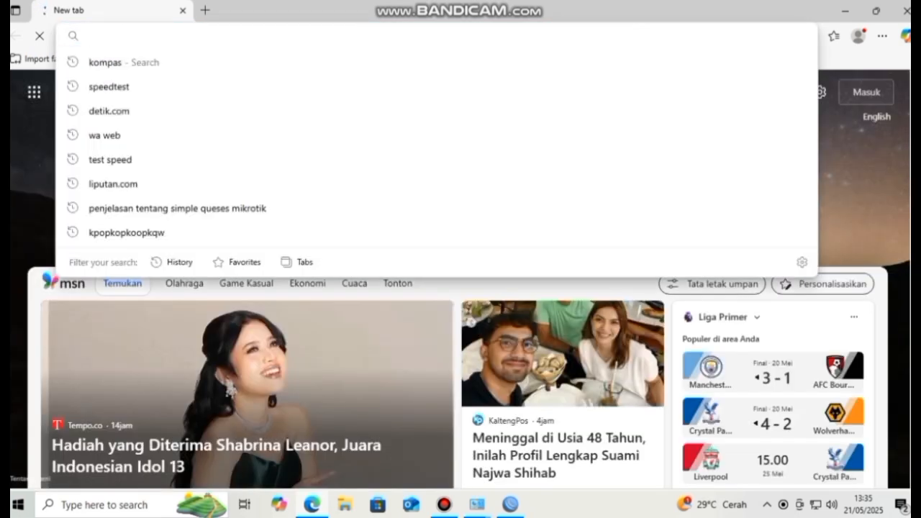
text(kompas)
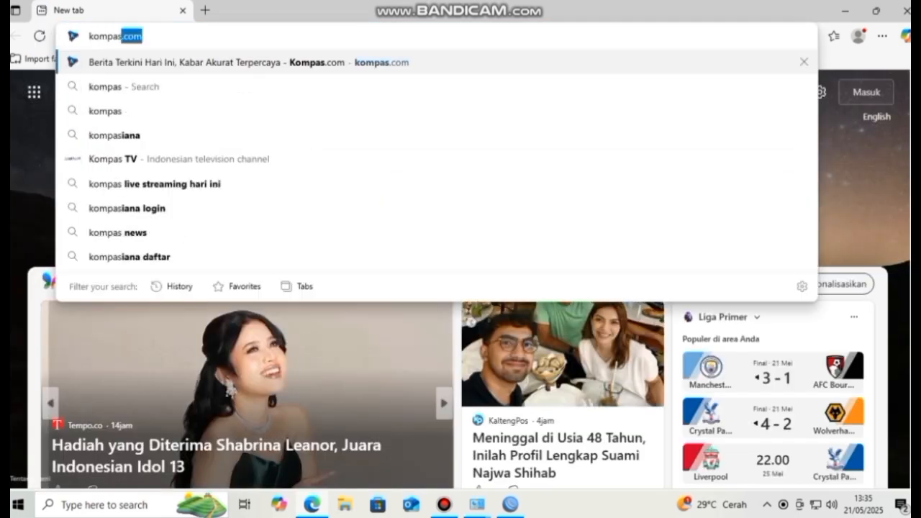
key(Return)
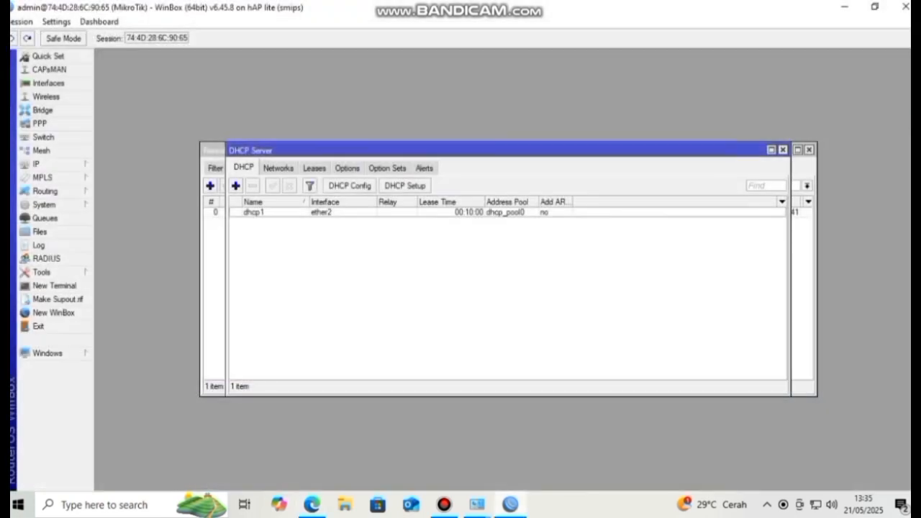
Open a Windows Command Prompt and ping 8.8.8.8.
key(super+r)
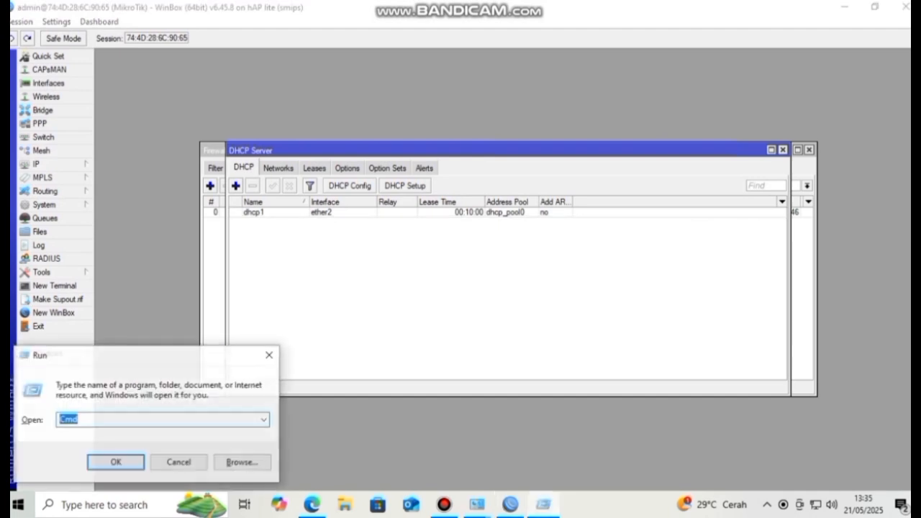
key(Return)
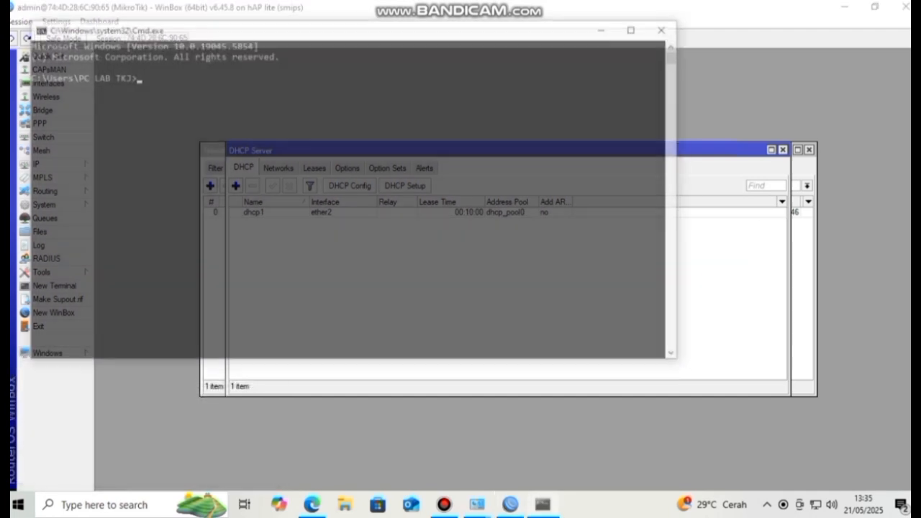
text(p)
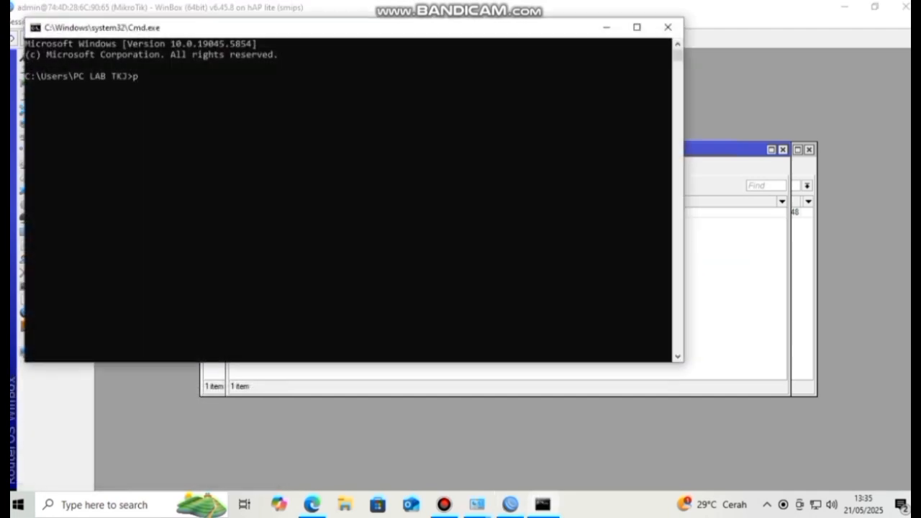
text(ing 8.8.8.8)
key(Return)
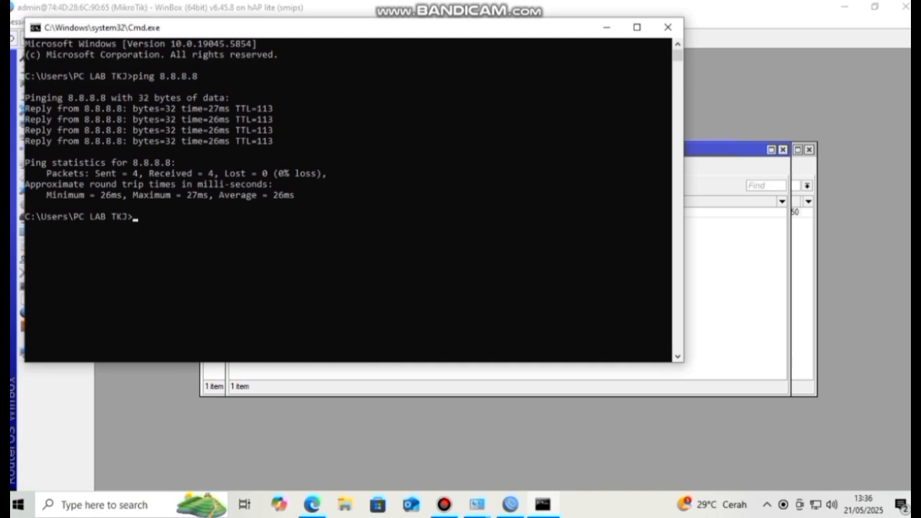
Look up the IP addresses of kompas.com with nslookup.
text(nslookup komp)
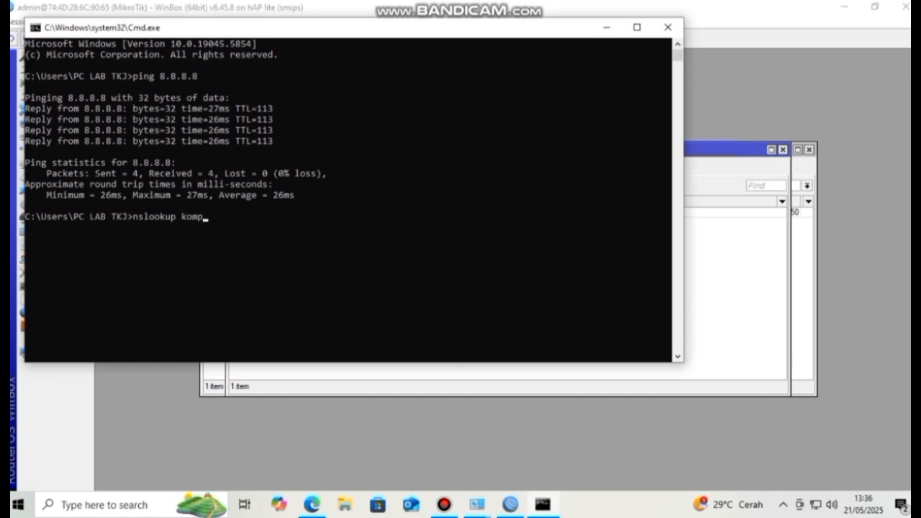
text(as)
key(BackSpace)
text(.com)
key(Return)
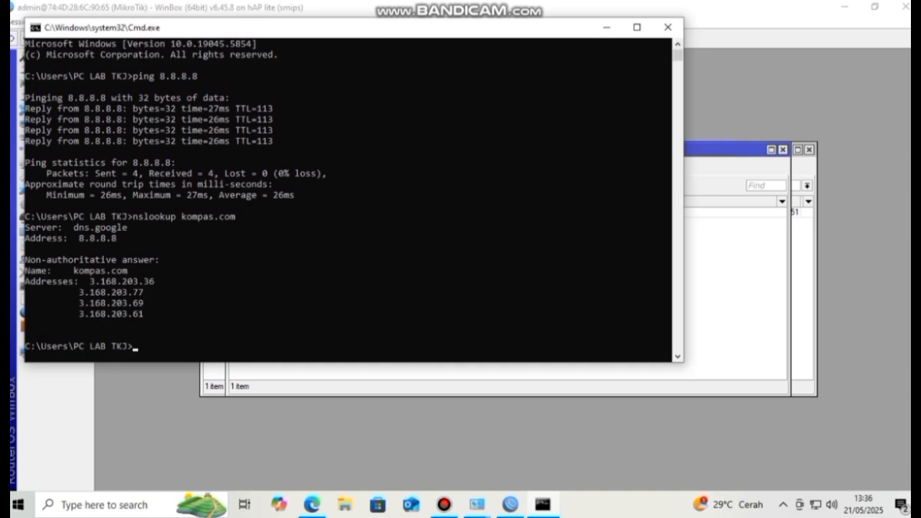
Copy the first kompas.com address, 3.168.203.36, from the lookup output and switch back to WinBox.
drag(85, 281, 154, 282)
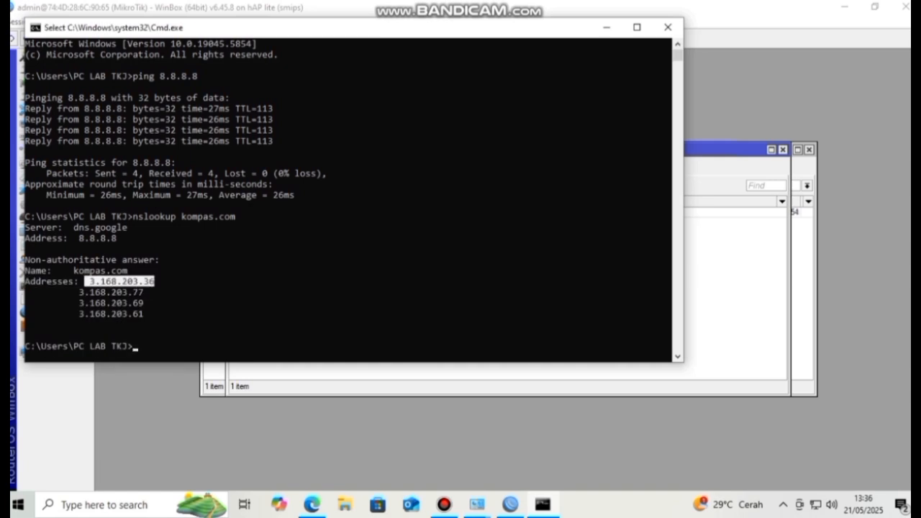
key(ctrl+c)
key(alt+Tab)
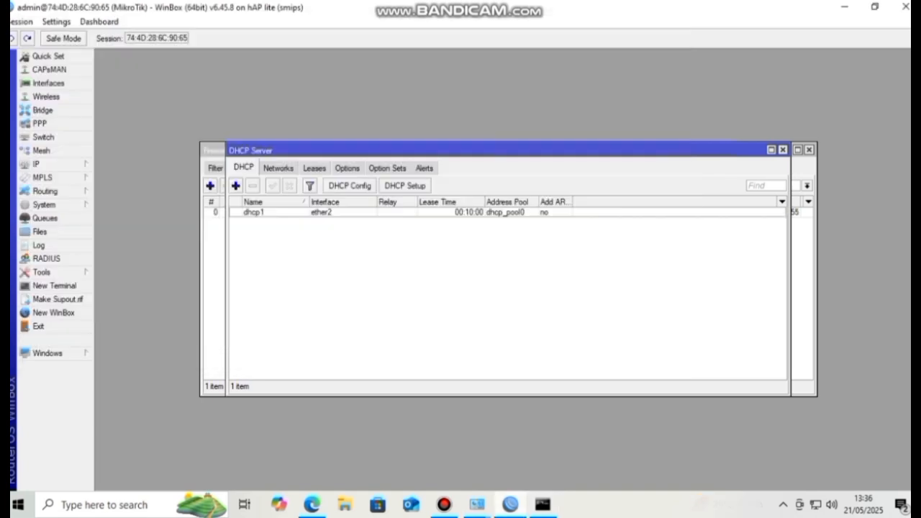
Close the DHCP Server window and start a forward-chain firewall filter rule with destination address 3.168.203.36.
click(783, 149)
click(226, 168)
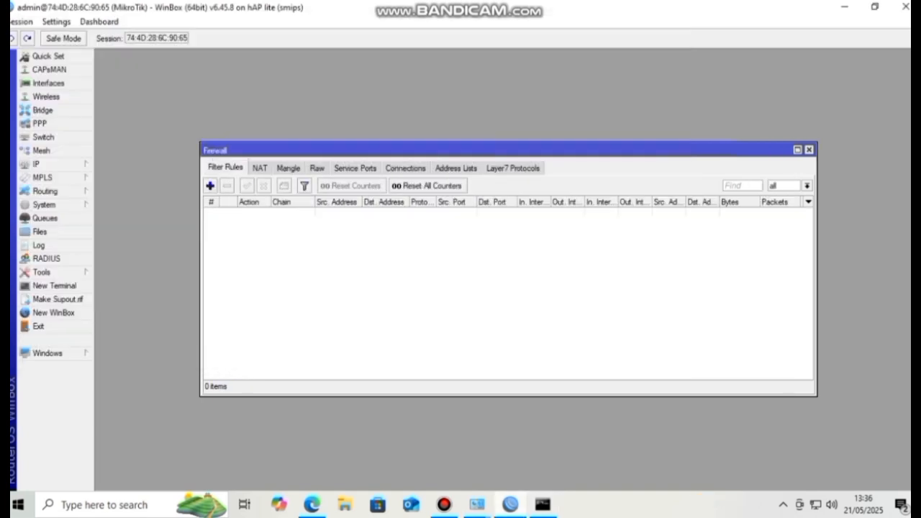
click(211, 186)
click(408, 116)
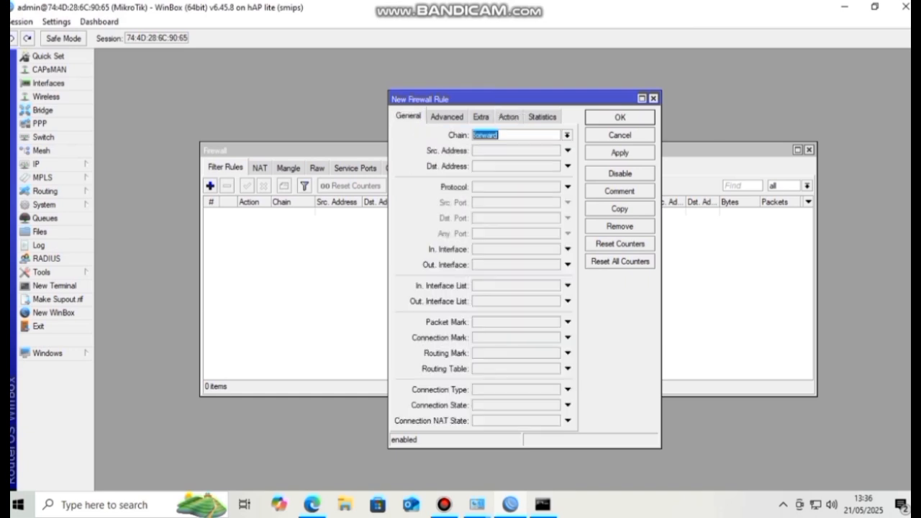
click(568, 166)
key(ctrl+v)
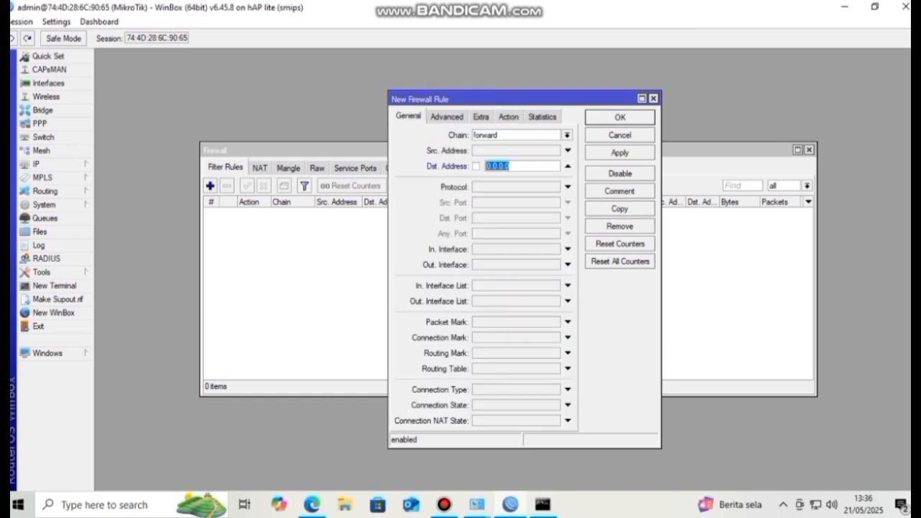
Set the new firewall rule's action to drop and save the rule.
click(508, 116)
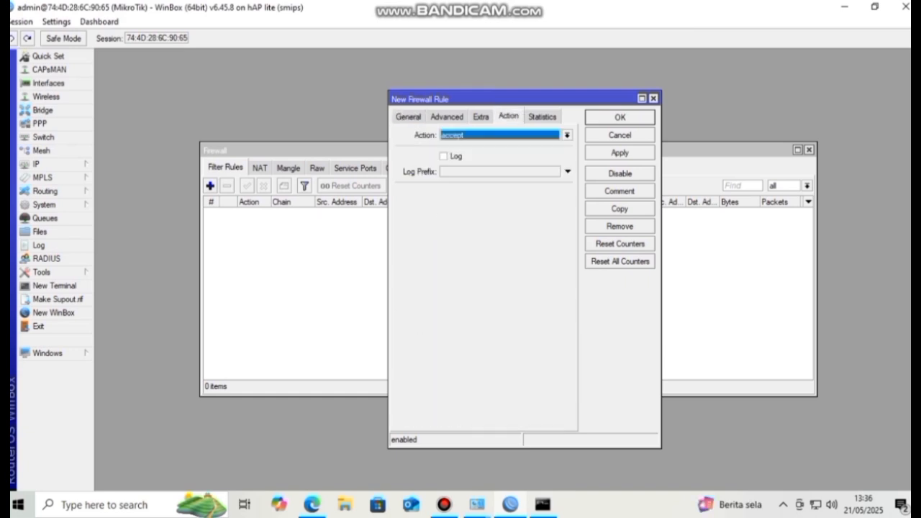
click(567, 136)
click(468, 170)
click(620, 153)
click(619, 117)
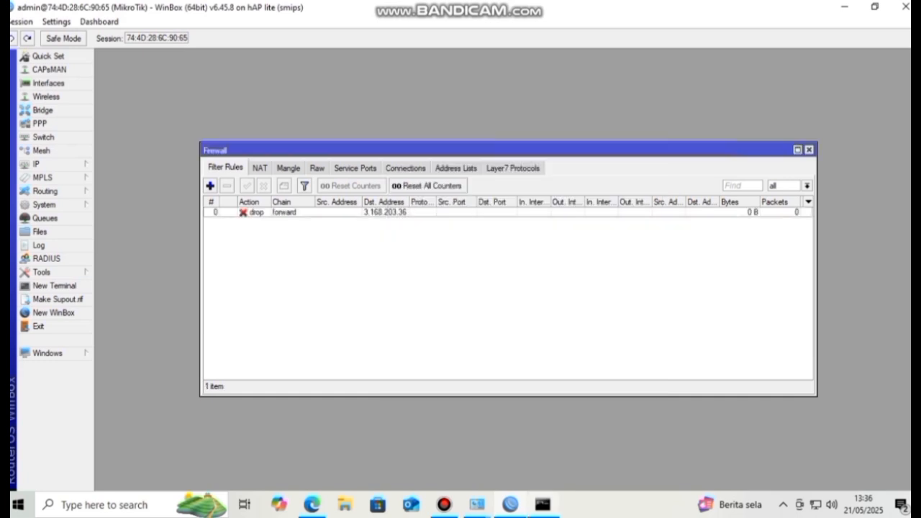
Copy the second kompas.com address, 3.168.203.77, from the Command Prompt lookup output and return to WinBox.
click(542, 504)
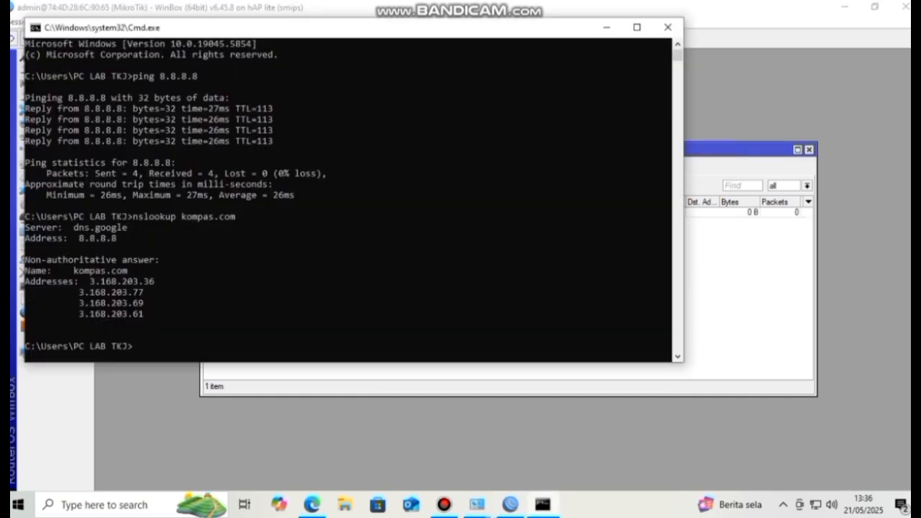
drag(74, 292, 143, 292)
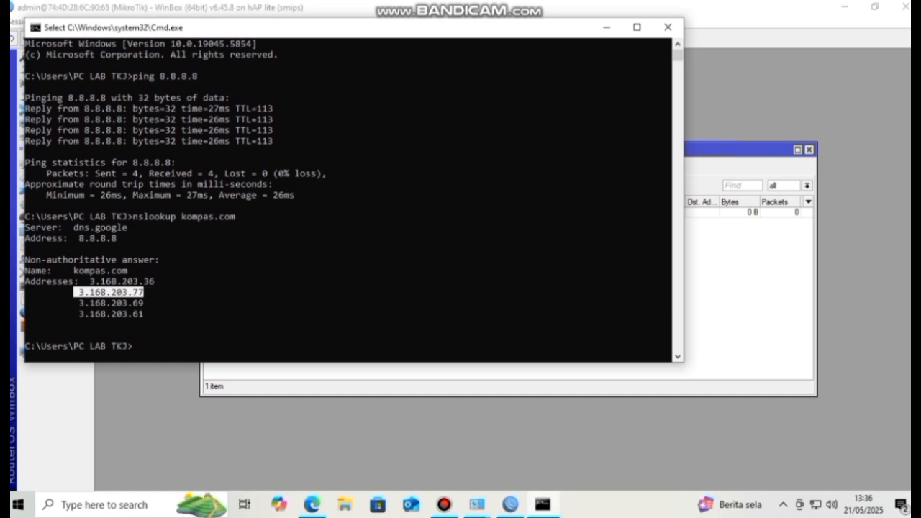
key(ctrl+c)
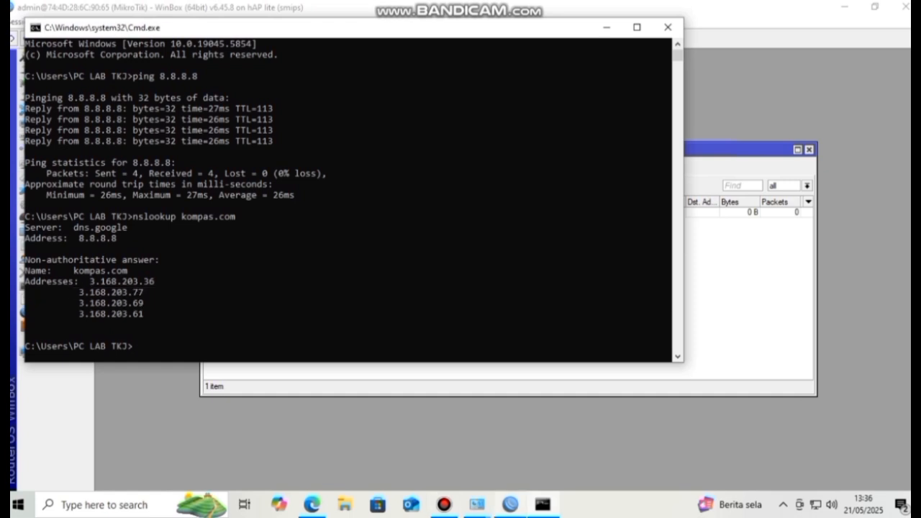
click(543, 504)
Add a forward-chain firewall filter rule that drops traffic to destination address 3.168.203.77.
click(210, 186)
click(503, 167)
key(ctrl+v)
click(508, 116)
click(566, 136)
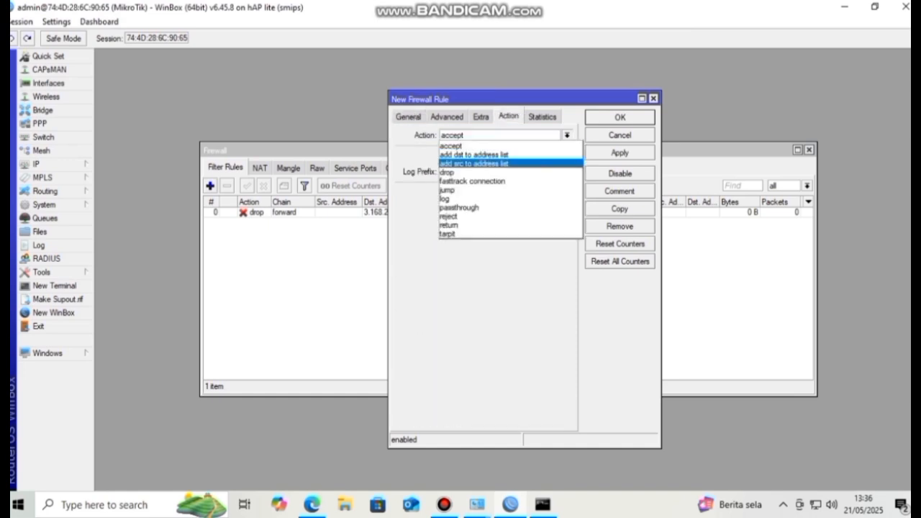
click(447, 172)
click(620, 116)
Copy the third kompas.com address, 3.168.203.69, from the Command Prompt lookup output and return to WinBox.
click(542, 504)
drag(74, 305, 120, 305)
key(ctrl+c)
click(510, 504)
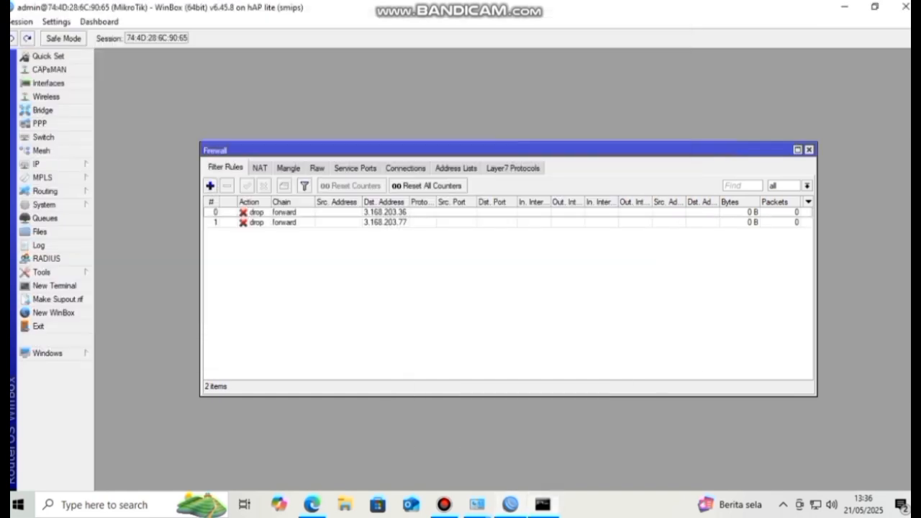
Add a forward-chain firewall filter rule that drops traffic to destination address 3.168.203.69.
click(210, 186)
click(504, 166)
key(ctrl+v)
click(506, 116)
click(566, 132)
click(446, 172)
click(620, 116)
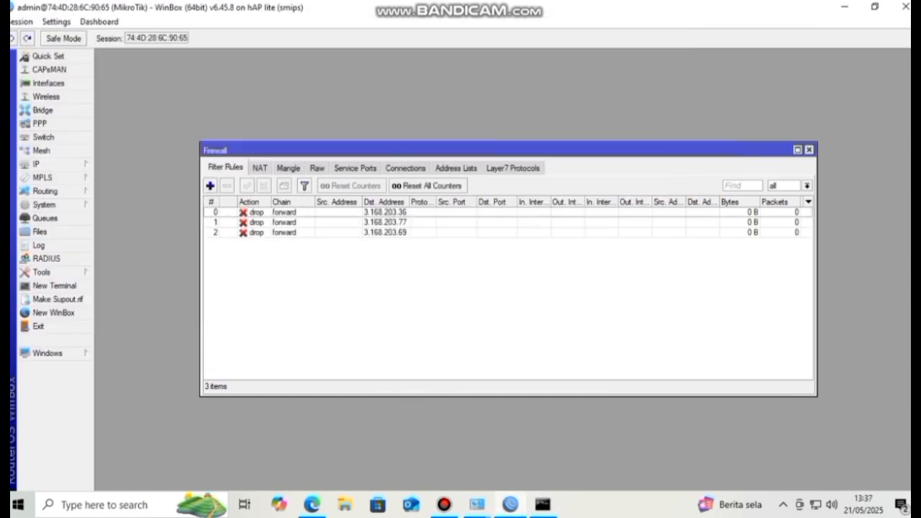
Copy the fourth kompas.com address, 3.168.203.61, from the Command Prompt lookup output and return to WinBox.
click(542, 504)
drag(78, 313, 143, 314)
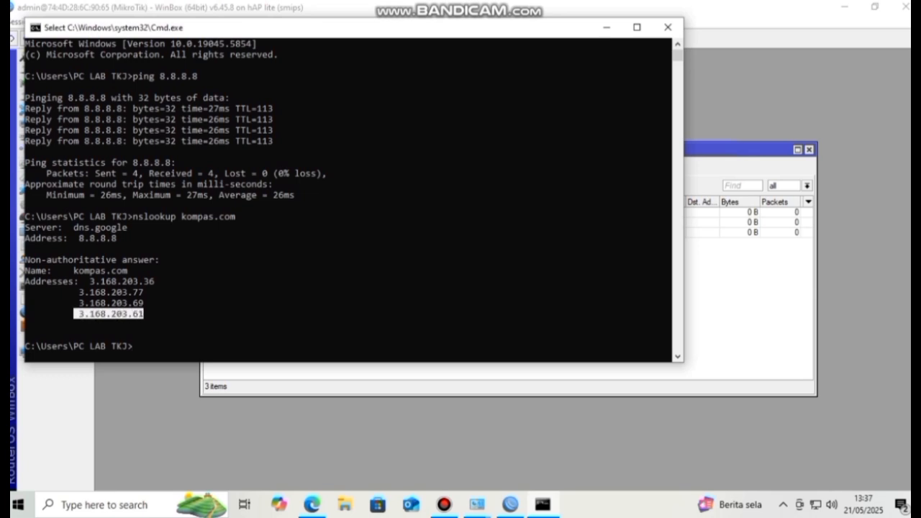
key(ctrl+c)
click(510, 504)
Add a forward-chain firewall filter rule that drops traffic to destination address 3.168.203.61.
click(210, 186)
click(503, 166)
key(ctrl+v)
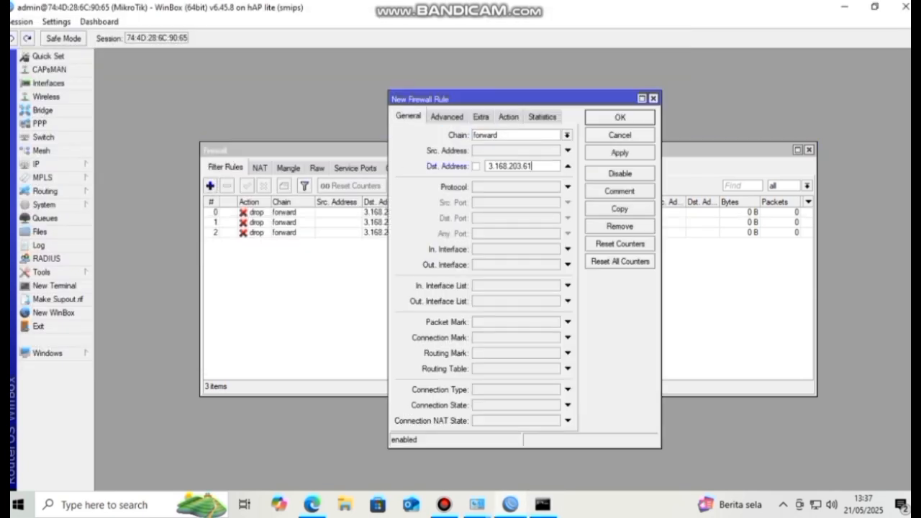
click(507, 116)
click(566, 133)
click(446, 172)
click(620, 116)
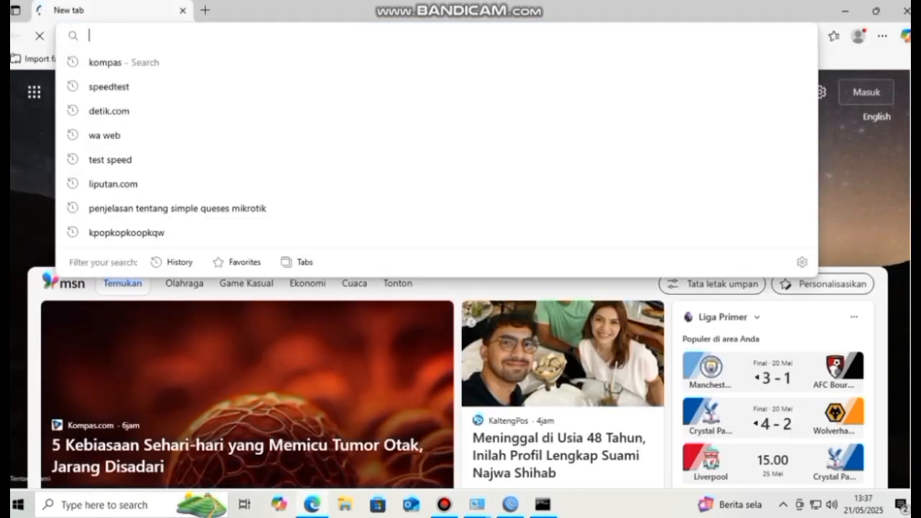
Load kompas.com in Microsoft Edge to test the firewall block.
text(kompas.com)
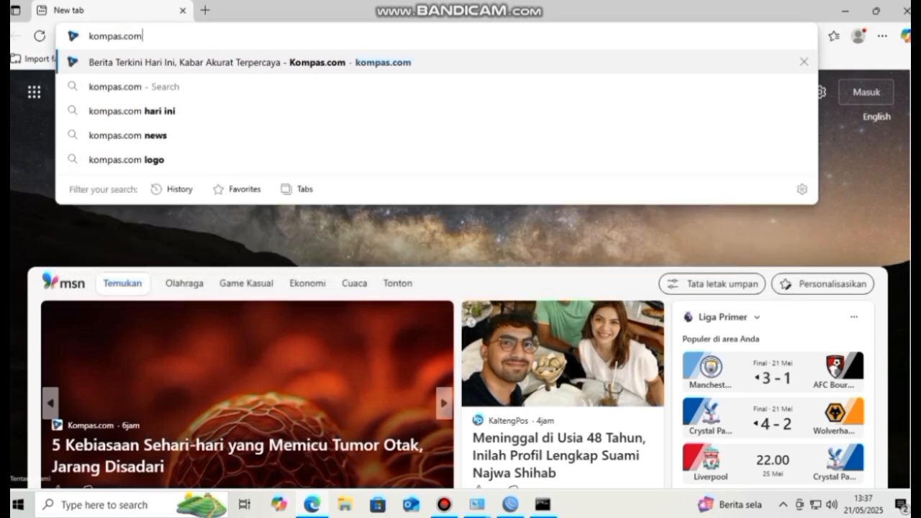
key(Return)
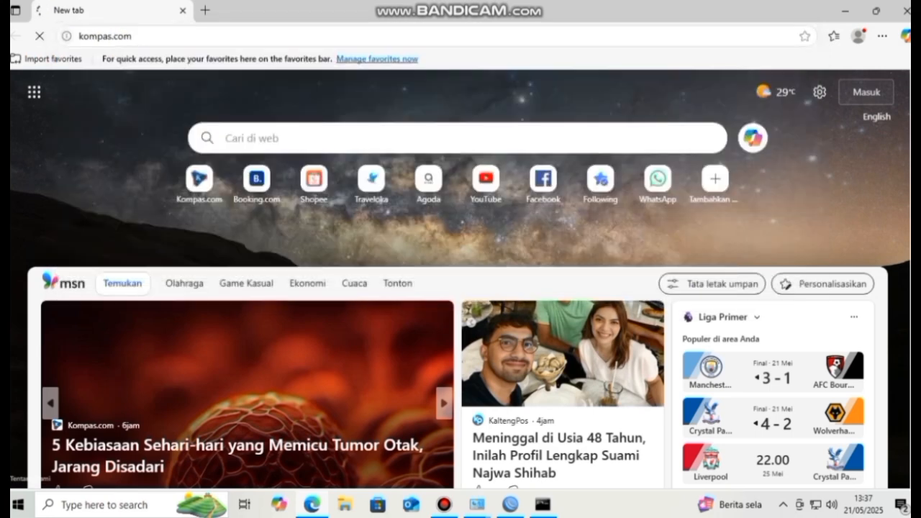